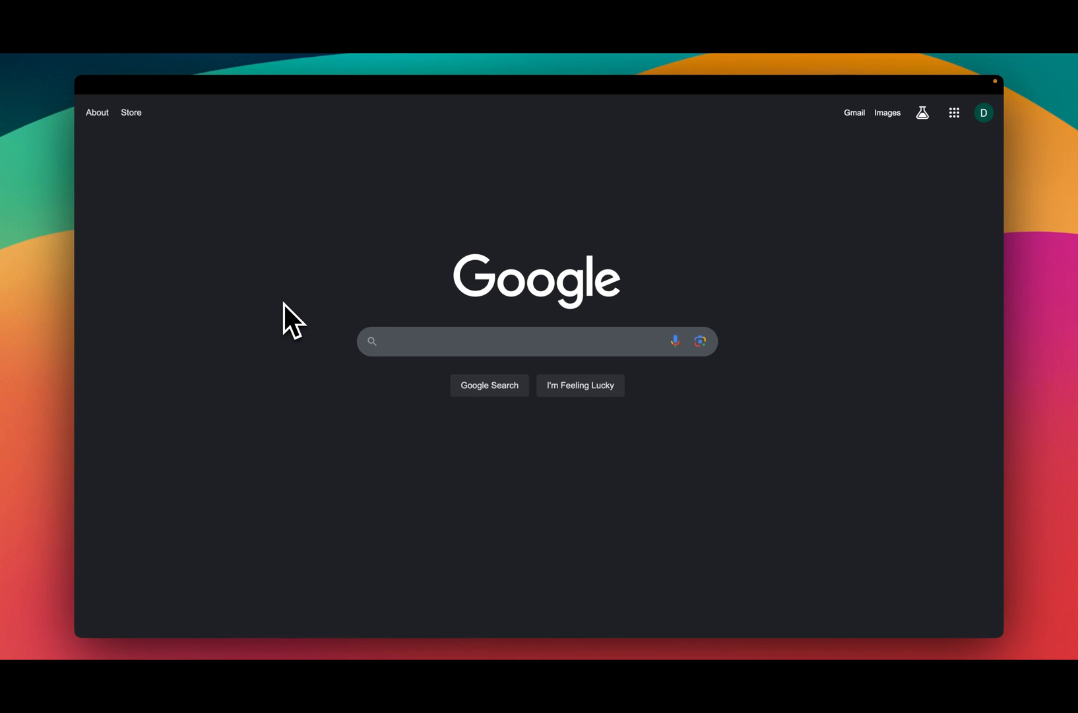
Switch to the Learn About tab and look over its start page topic cards.
{"action": "mouse_move", "coordinate": [83, 83]}
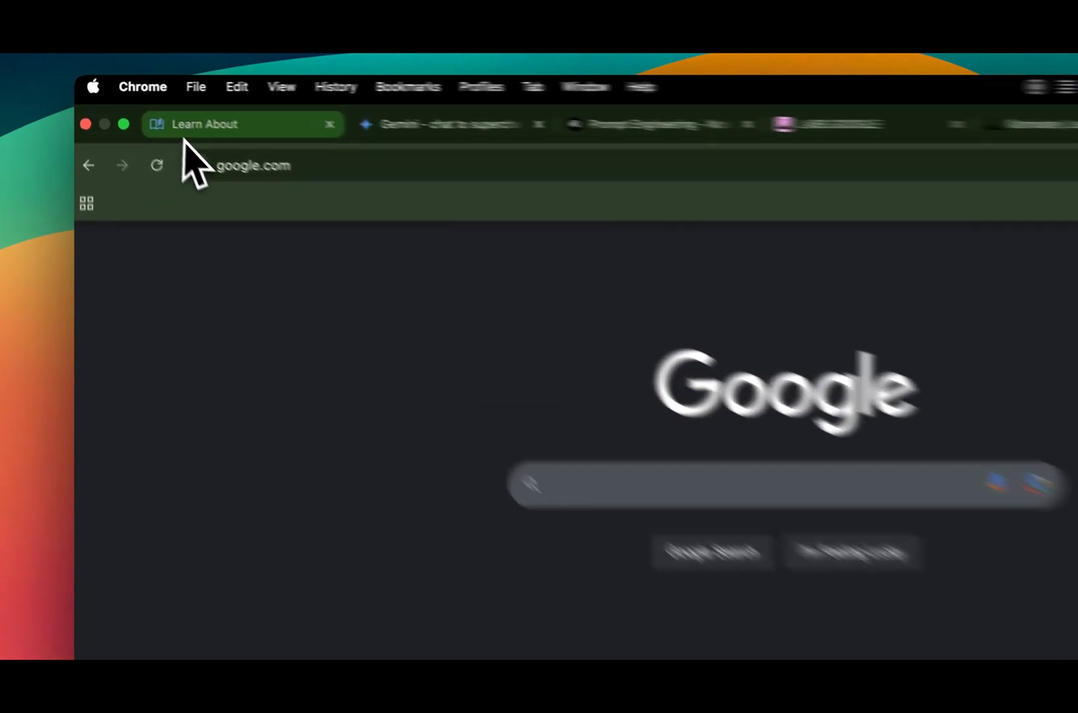
{"action": "left_click", "coordinate": [149, 114]}
{"action": "scroll", "coordinate": [502, 416], "scroll_direction": "down", "scroll_amount": 1}
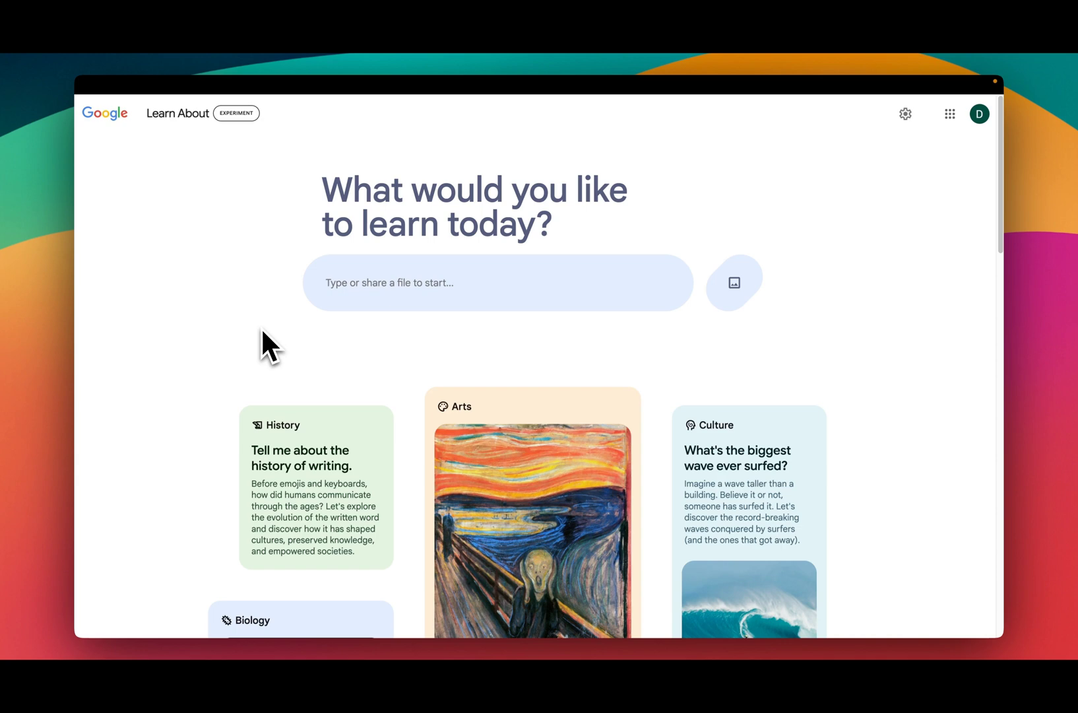
{"action": "mouse_move", "coordinate": [190, 97]}
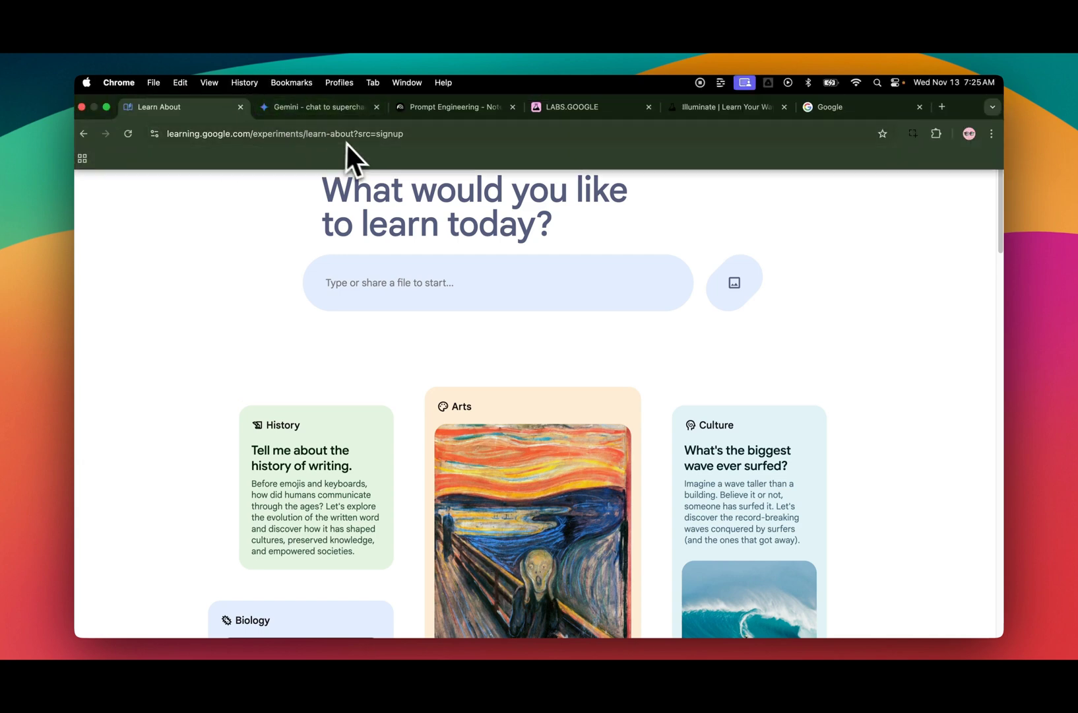
Glance at the Prompt Engineering notebook and Illuminate library, then go to the Google homepage.
{"action": "left_click", "coordinate": [459, 105]}
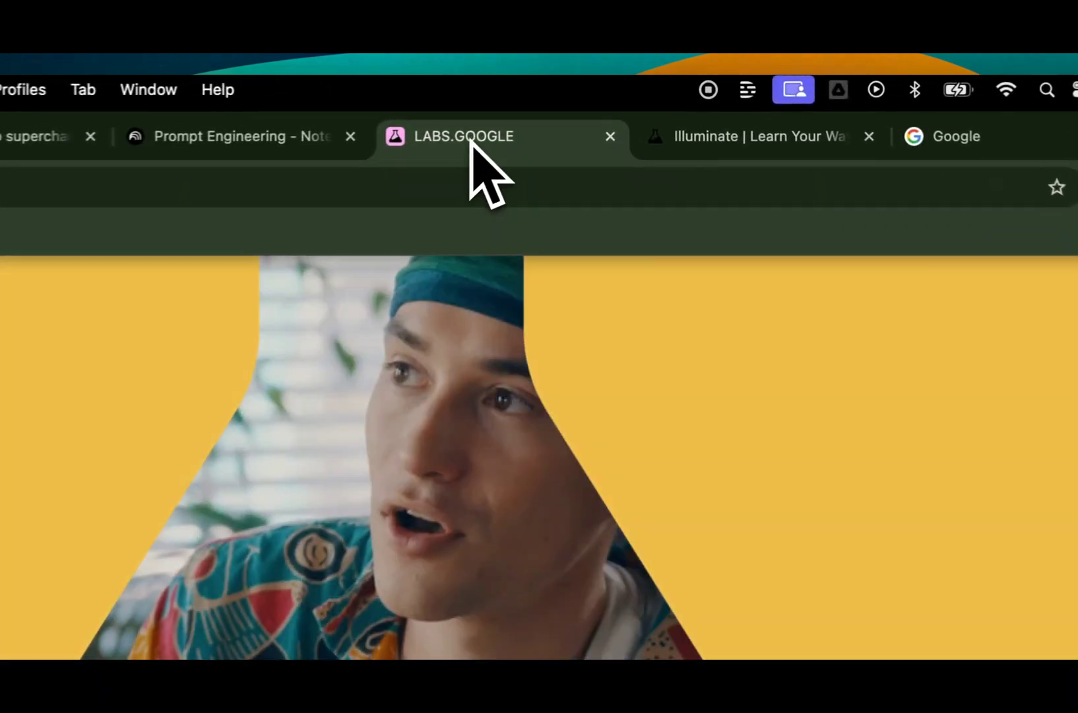
{"action": "left_click", "coordinate": [704, 122]}
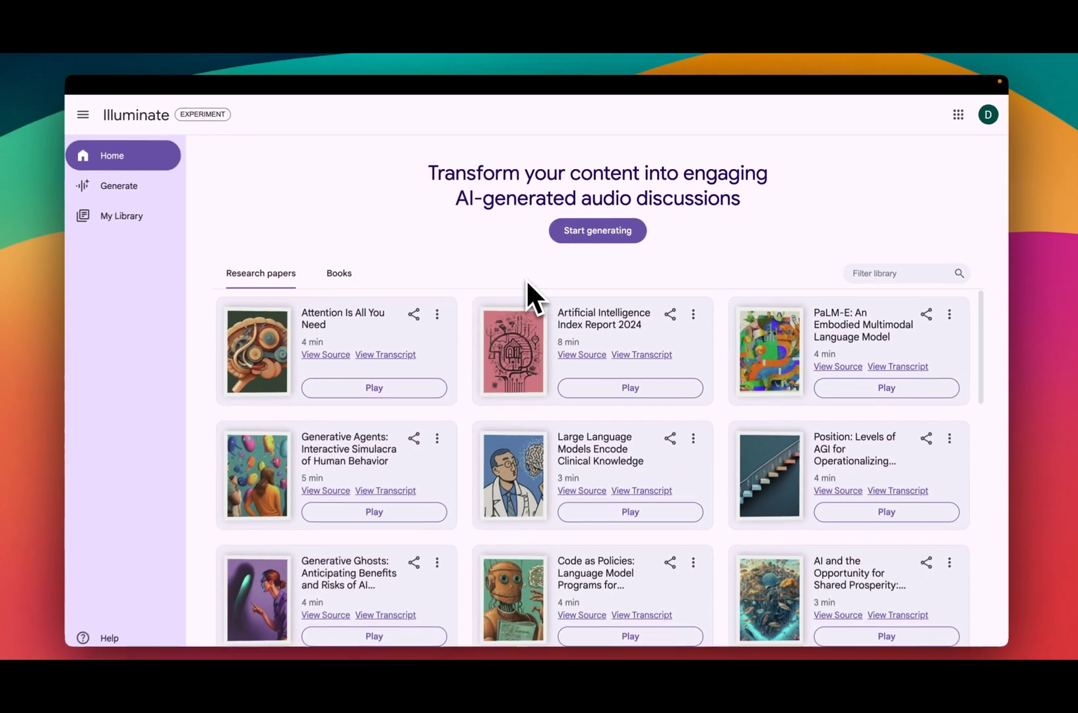
{"action": "mouse_move", "coordinate": [708, 91]}
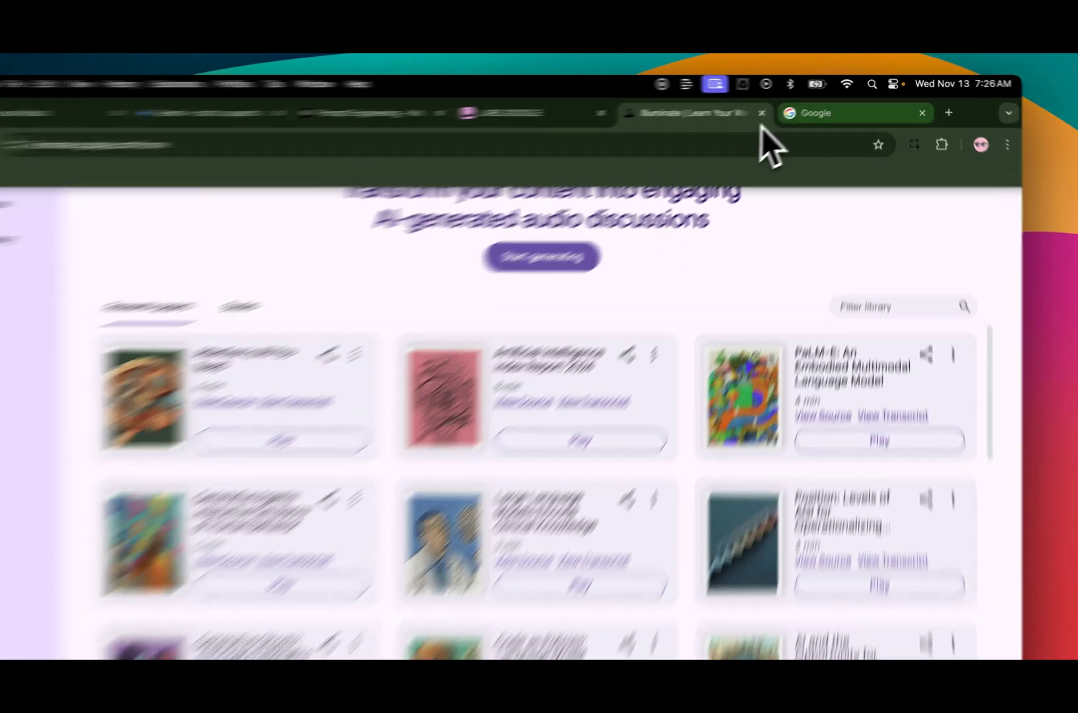
{"action": "left_click", "coordinate": [833, 113]}
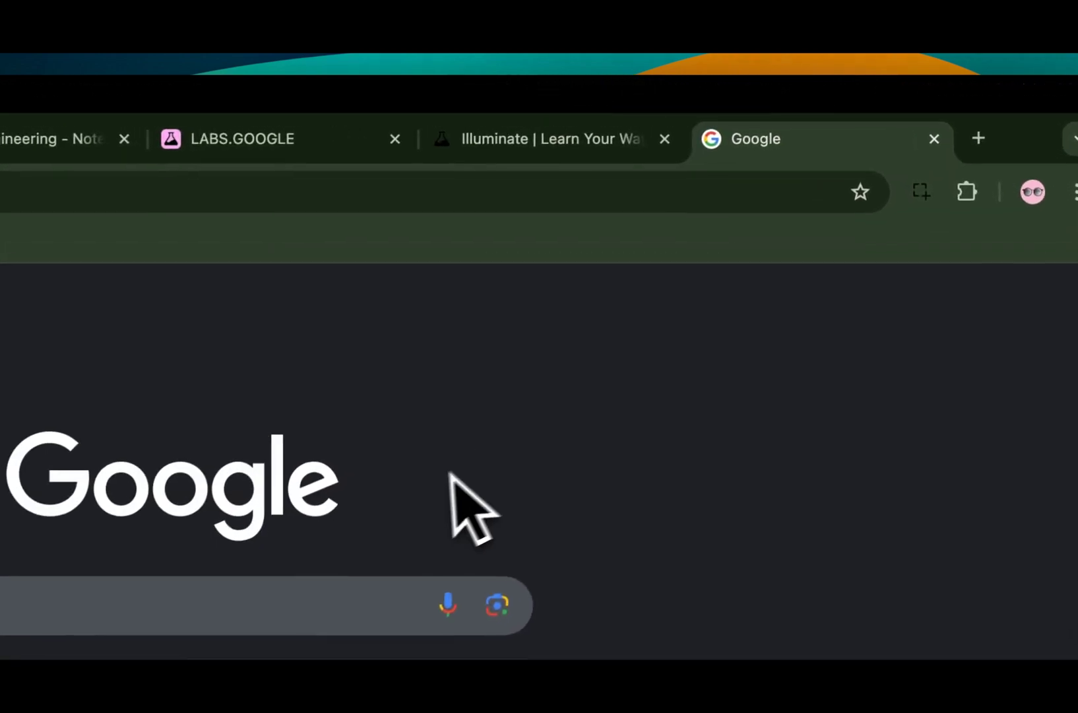
Browse labs.google through its AI in Google products and Emerging AI tools sections.
{"action": "left_click", "coordinate": [631, 142]}
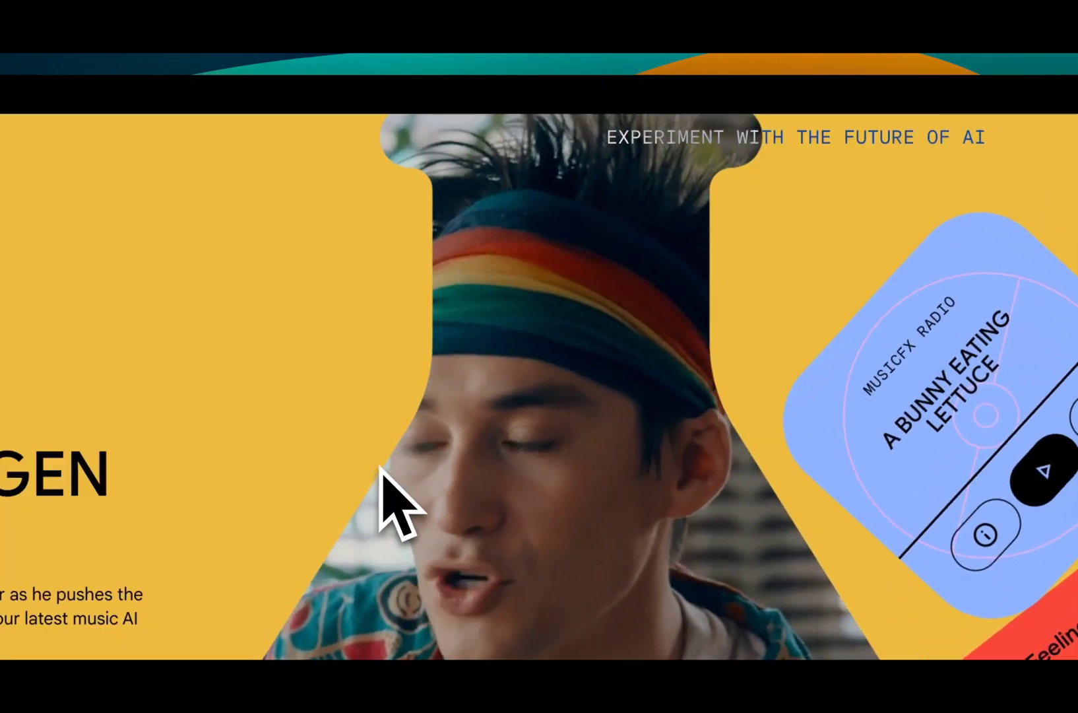
{"action": "scroll", "coordinate": [386, 488], "scroll_direction": "down", "scroll_amount": 5}
{"action": "scroll", "coordinate": [390, 465], "scroll_direction": "down", "scroll_amount": 10}
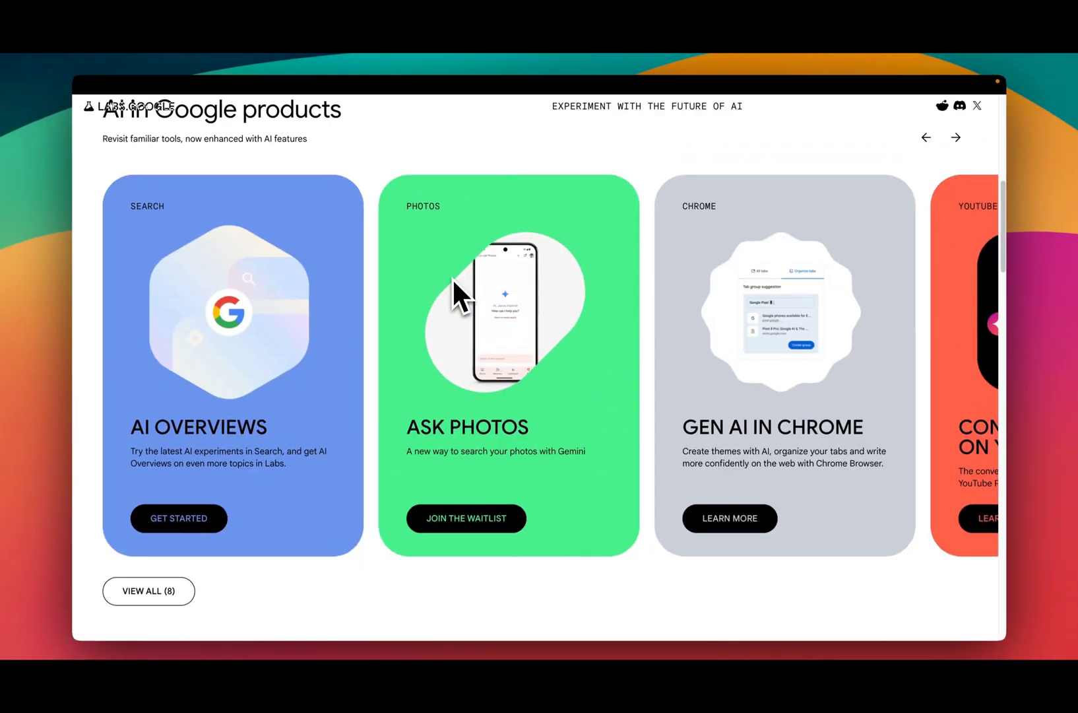
{"action": "scroll", "coordinate": [359, 298], "scroll_direction": "down", "scroll_amount": 4}
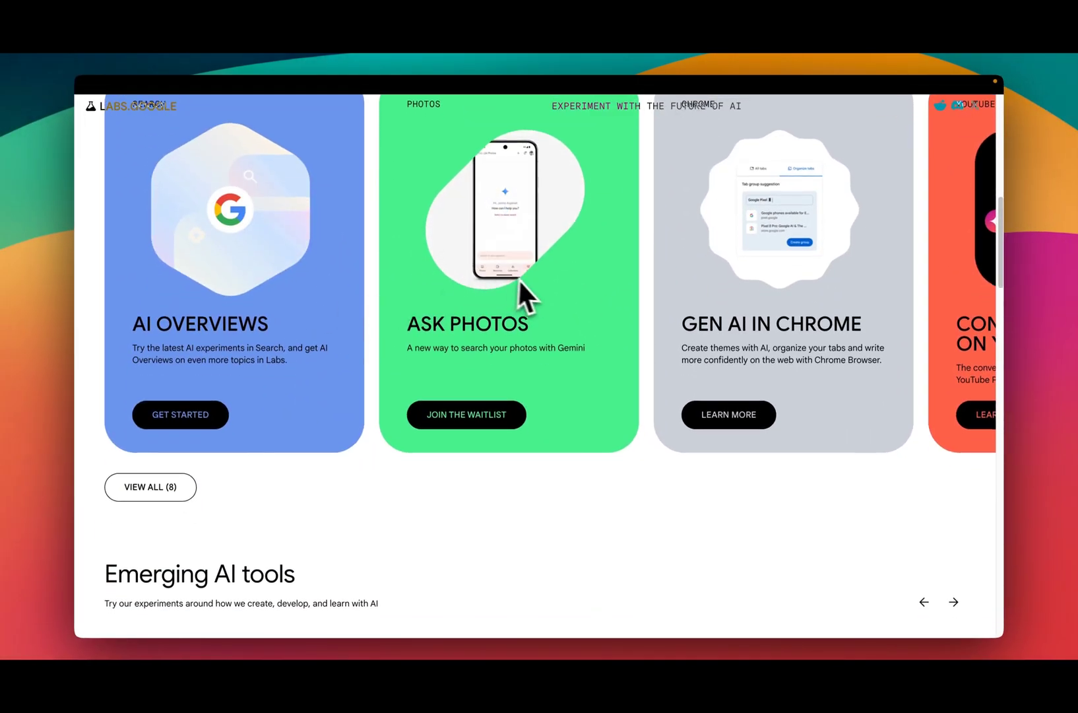
{"action": "scroll", "coordinate": [529, 282], "scroll_direction": "down", "scroll_amount": 5}
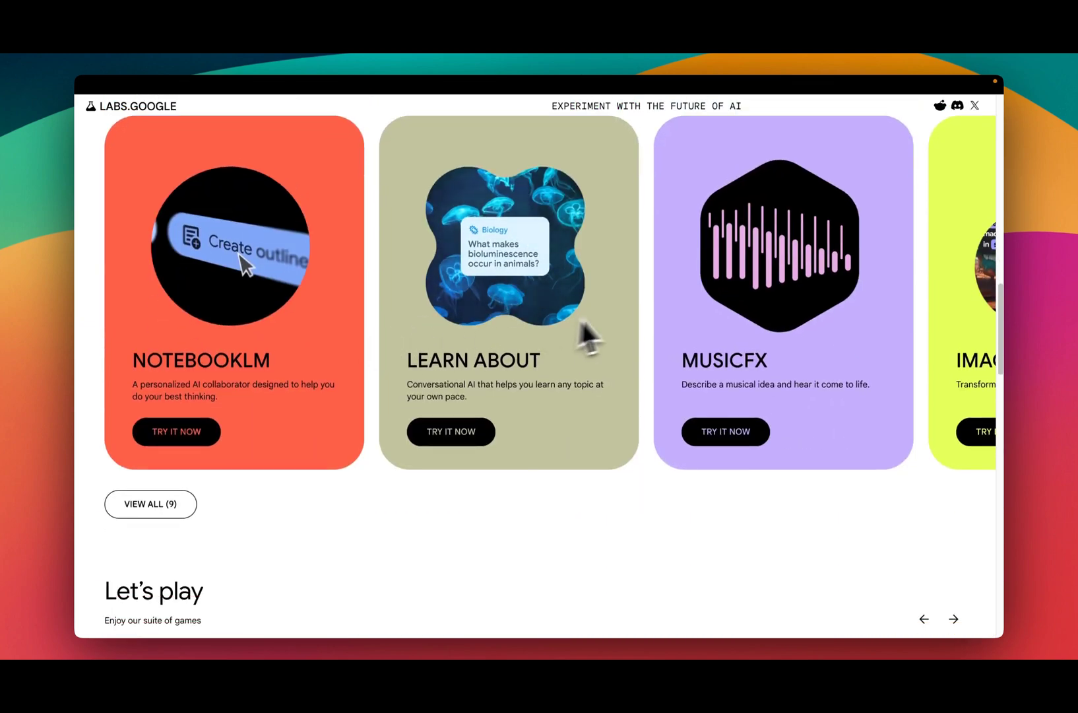
{"action": "scroll", "coordinate": [620, 305], "scroll_direction": "down", "scroll_amount": 3}
{"action": "scroll", "coordinate": [621, 304], "scroll_direction": "down", "scroll_amount": 5}
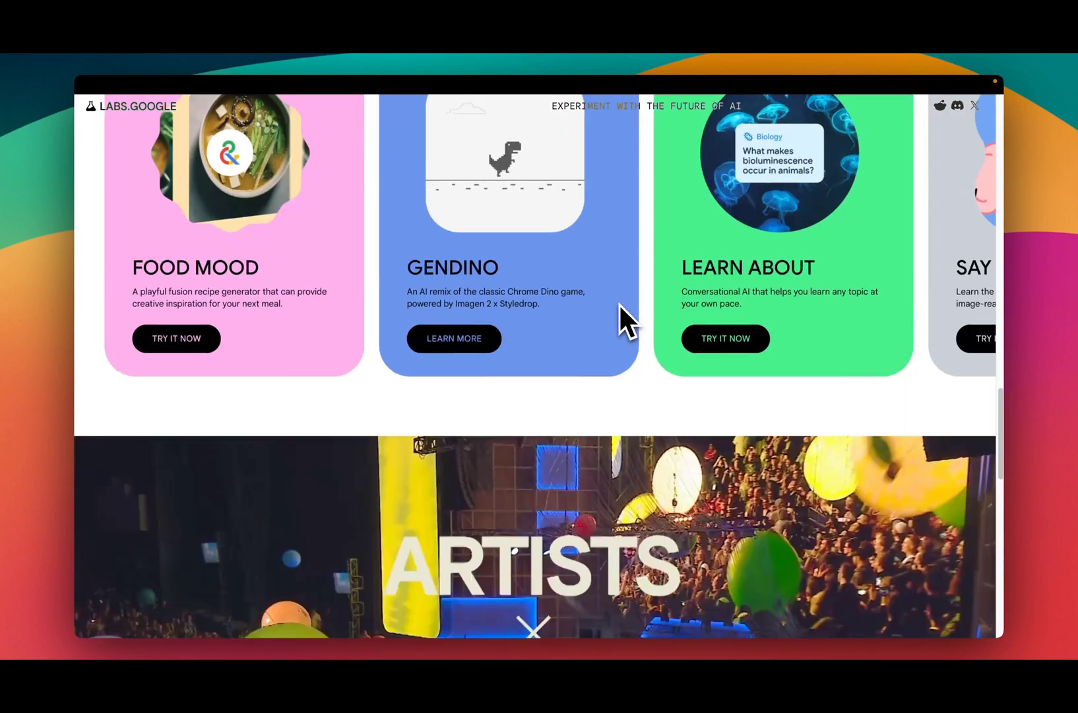
{"action": "scroll", "coordinate": [619, 302], "scroll_direction": "up", "scroll_amount": 11}
{"action": "scroll", "coordinate": [607, 295], "scroll_direction": "up", "scroll_amount": 10}
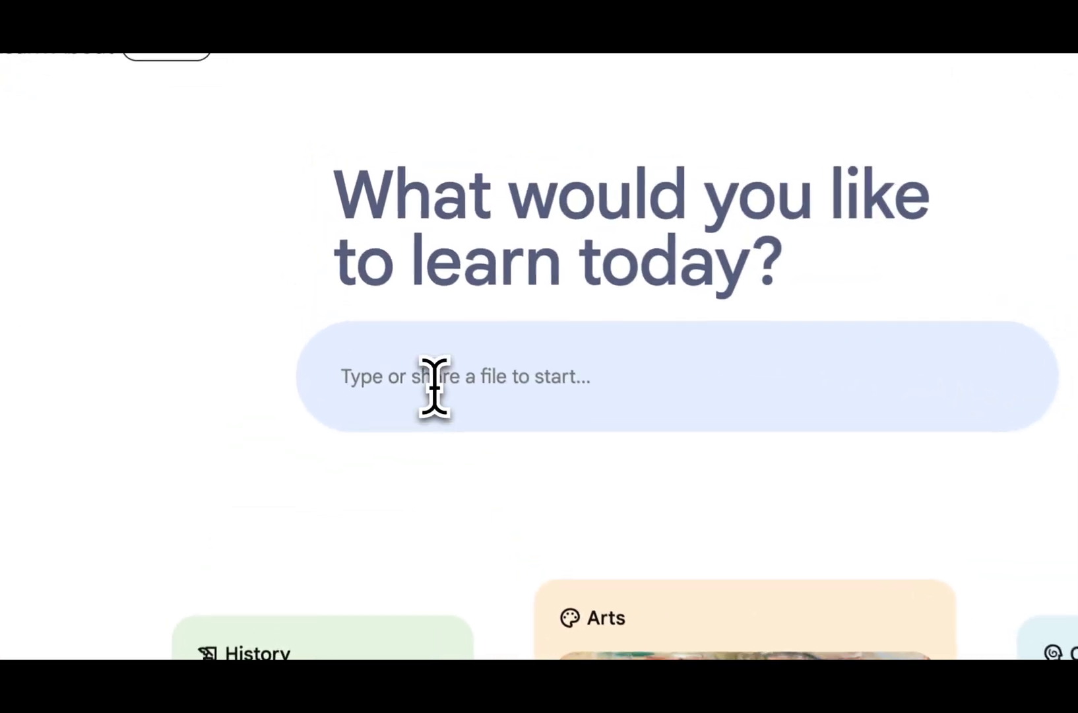
Submit 'LLMs' as the topic in the Learn About start page prompt box.
{"action": "left_click", "coordinate": [371, 282]}
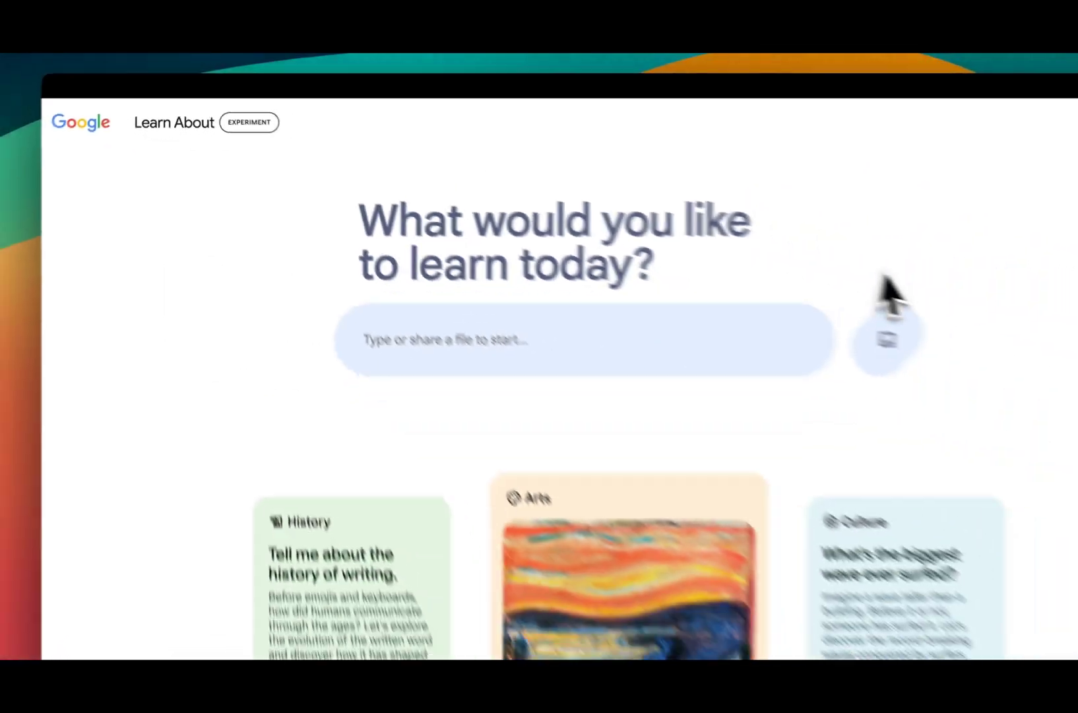
{"action": "scroll", "coordinate": [838, 261], "scroll_direction": "down", "scroll_amount": 5}
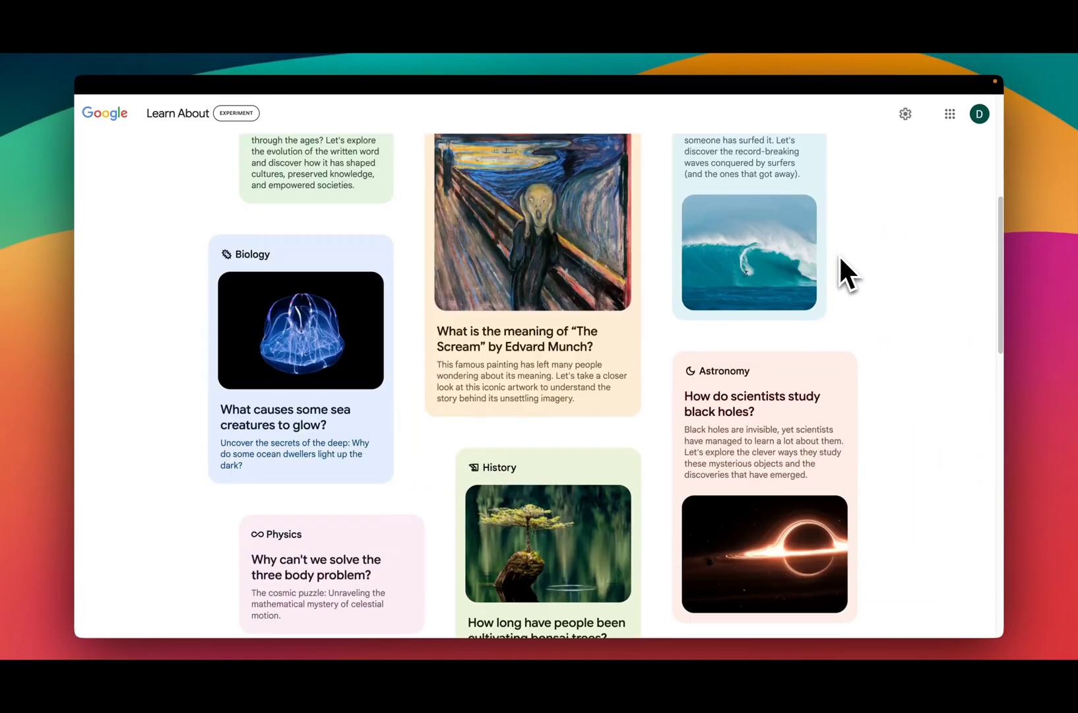
{"action": "scroll", "coordinate": [839, 255], "scroll_direction": "down", "scroll_amount": 20}
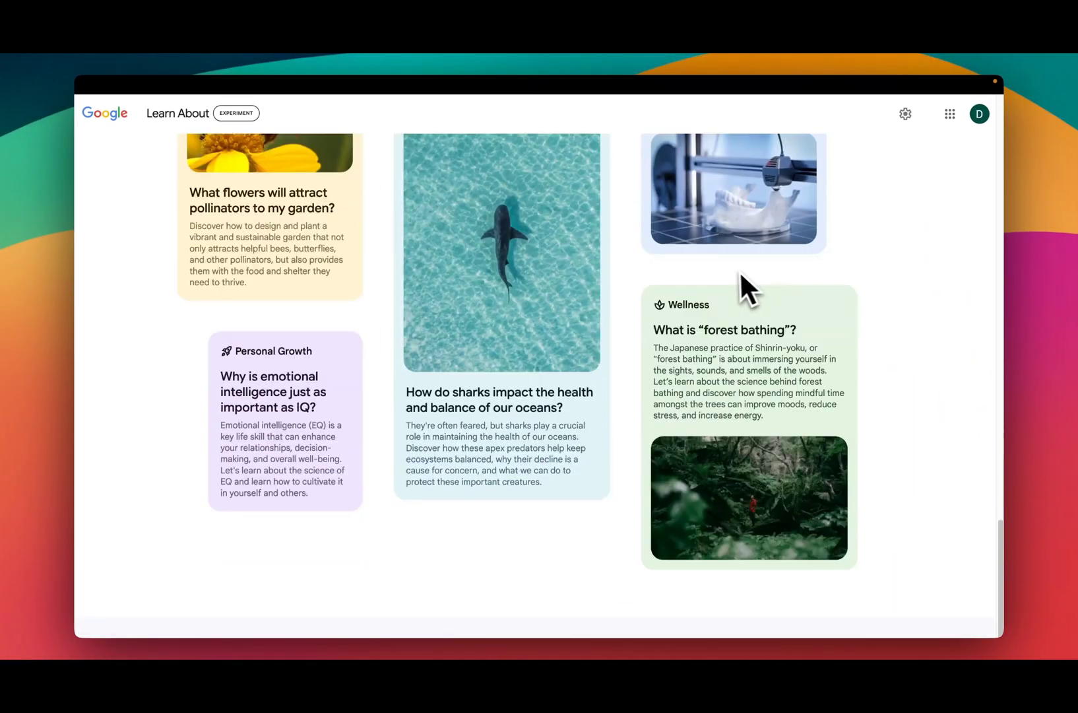
{"action": "scroll", "coordinate": [717, 350], "scroll_direction": "up", "scroll_amount": 20}
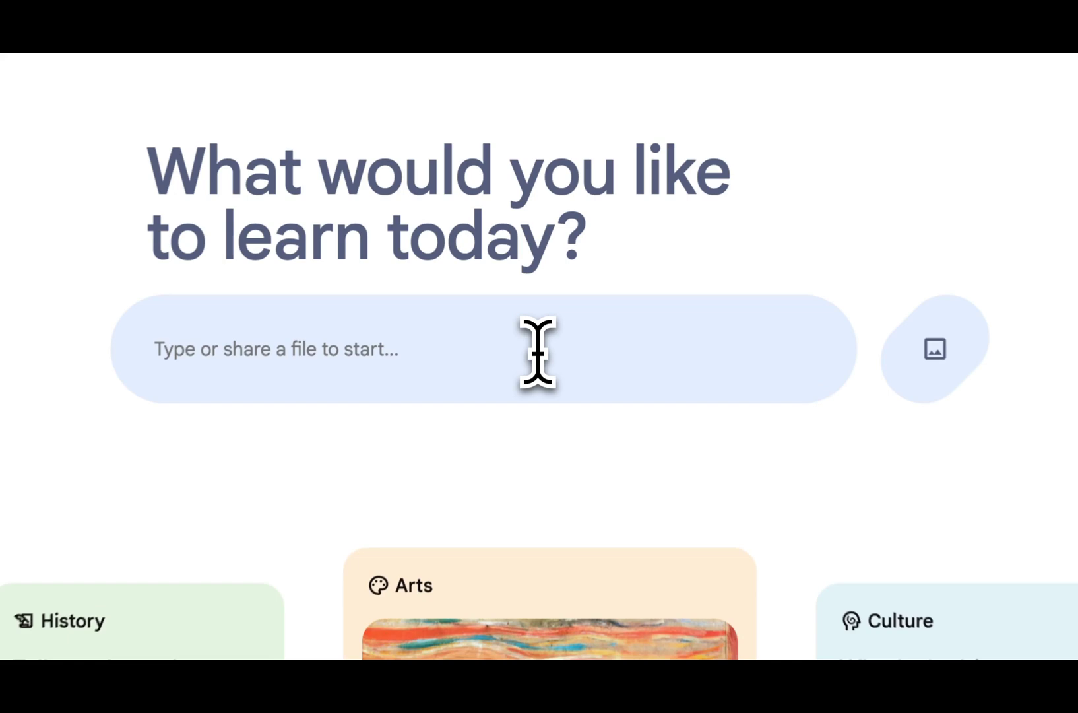
{"action": "left_click", "coordinate": [538, 350]}
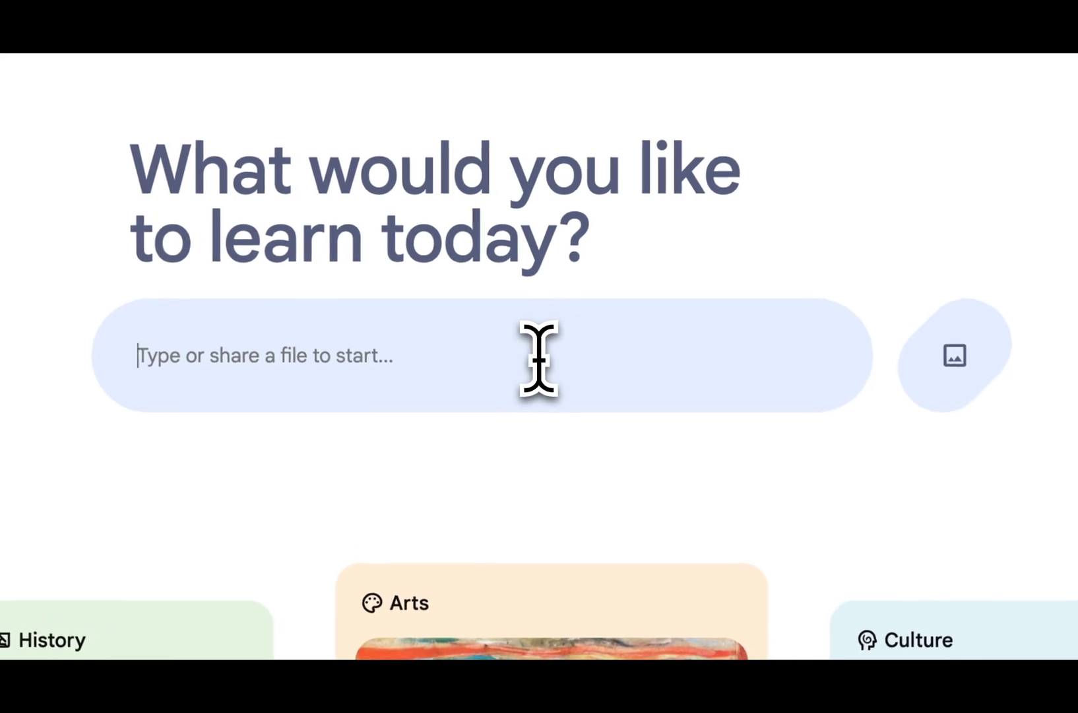
{"action": "type", "text": "LLMs"}
{"action": "key", "text": "Return"}
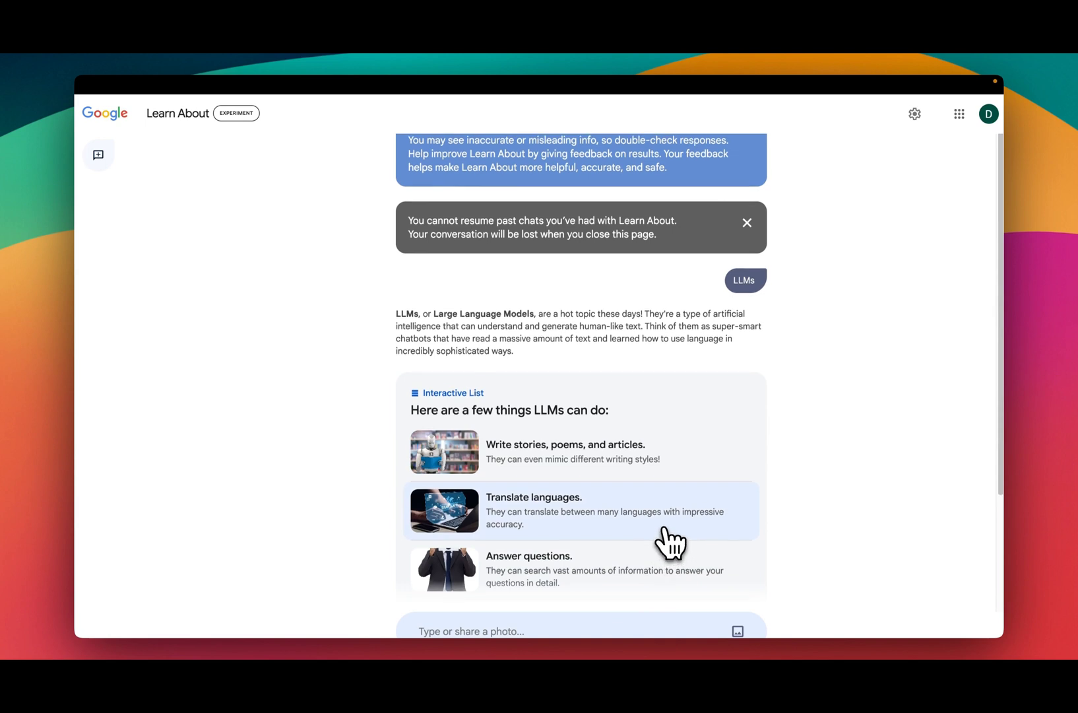
Scroll the LLMs answer down to its related content cards and follow-up suggestions.
{"action": "scroll", "coordinate": [670, 543], "scroll_direction": "up", "scroll_amount": 2}
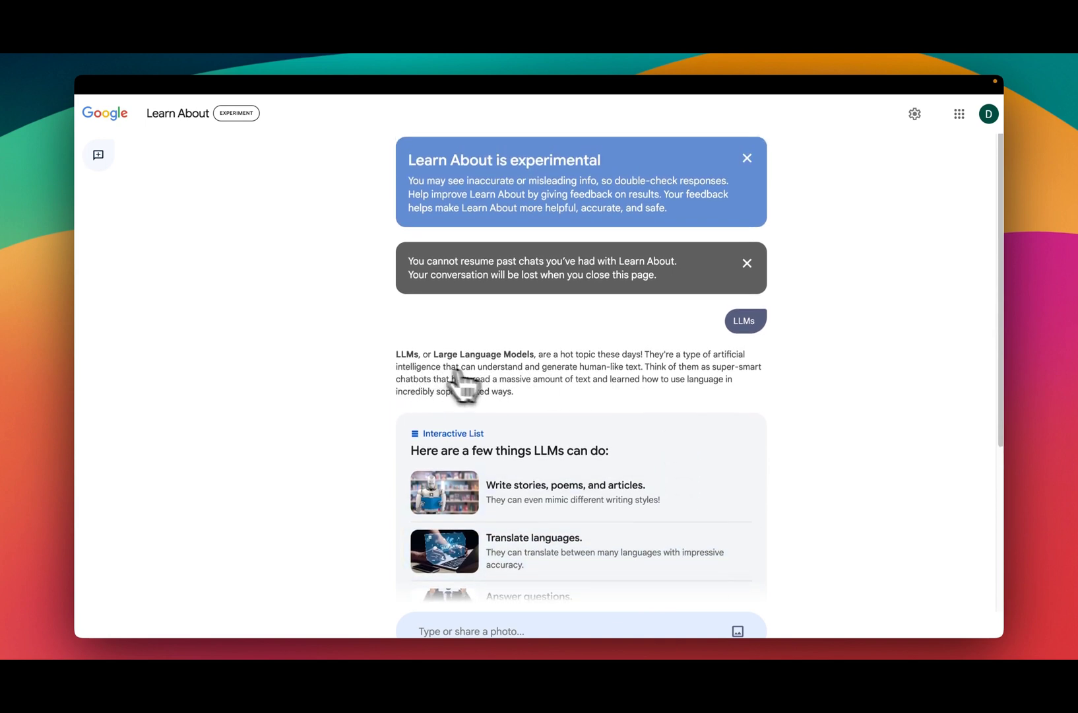
{"action": "scroll", "coordinate": [465, 383], "scroll_direction": "down", "scroll_amount": 3}
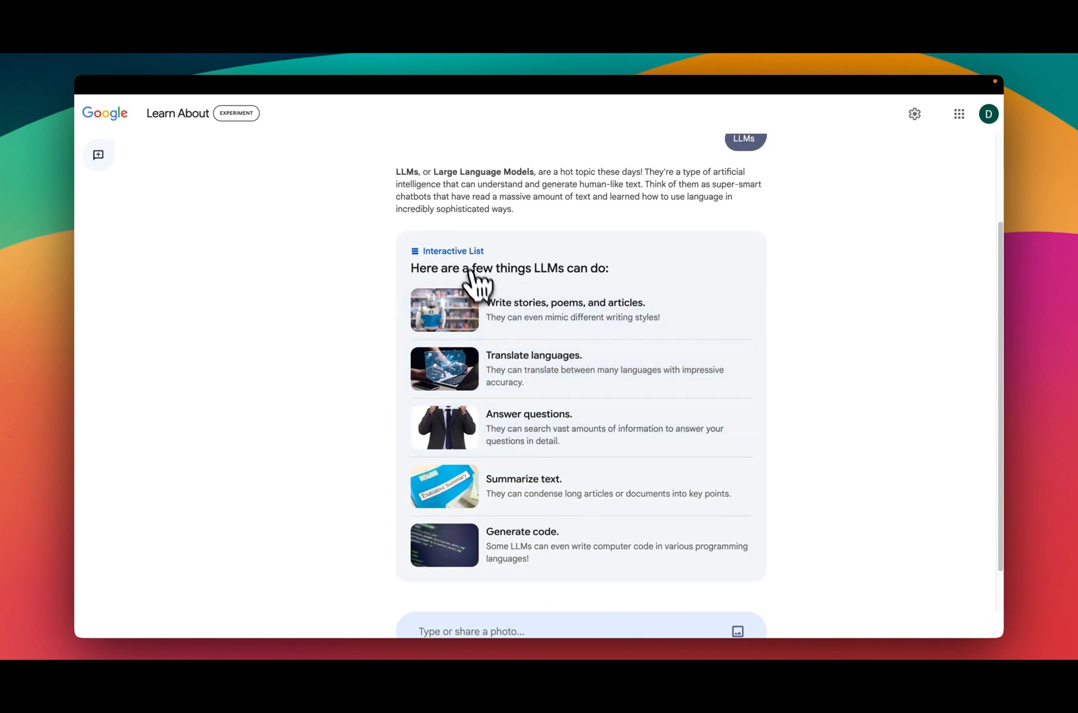
{"action": "scroll", "coordinate": [505, 345], "scroll_direction": "down", "scroll_amount": 1}
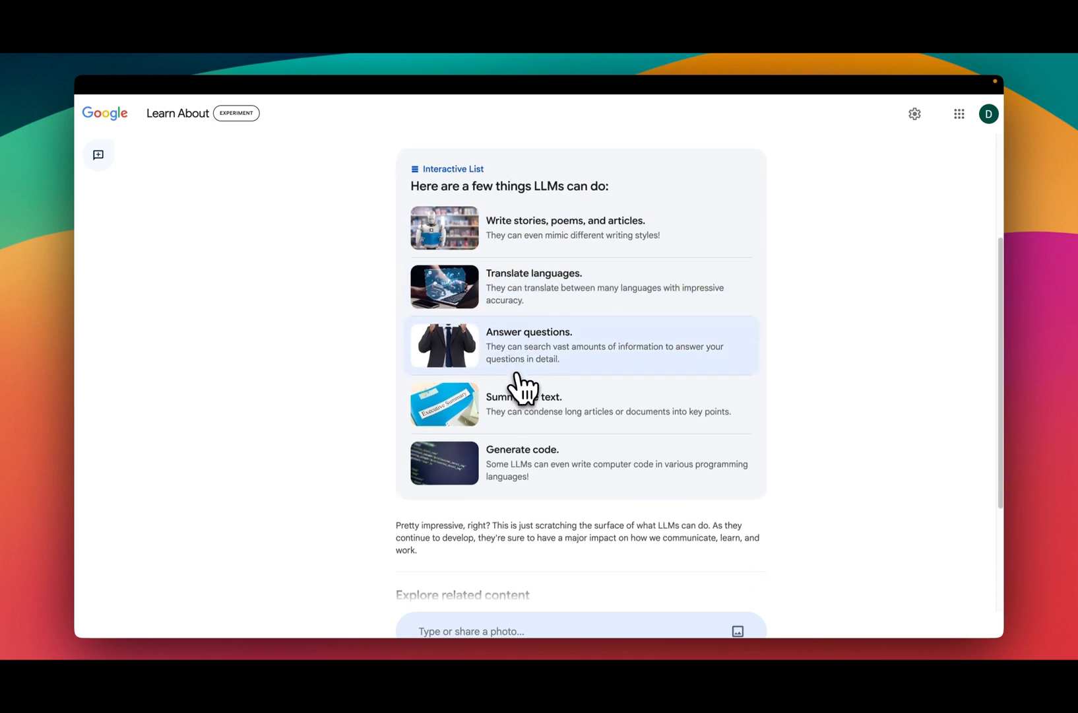
{"action": "scroll", "coordinate": [518, 386], "scroll_direction": "down", "scroll_amount": 5}
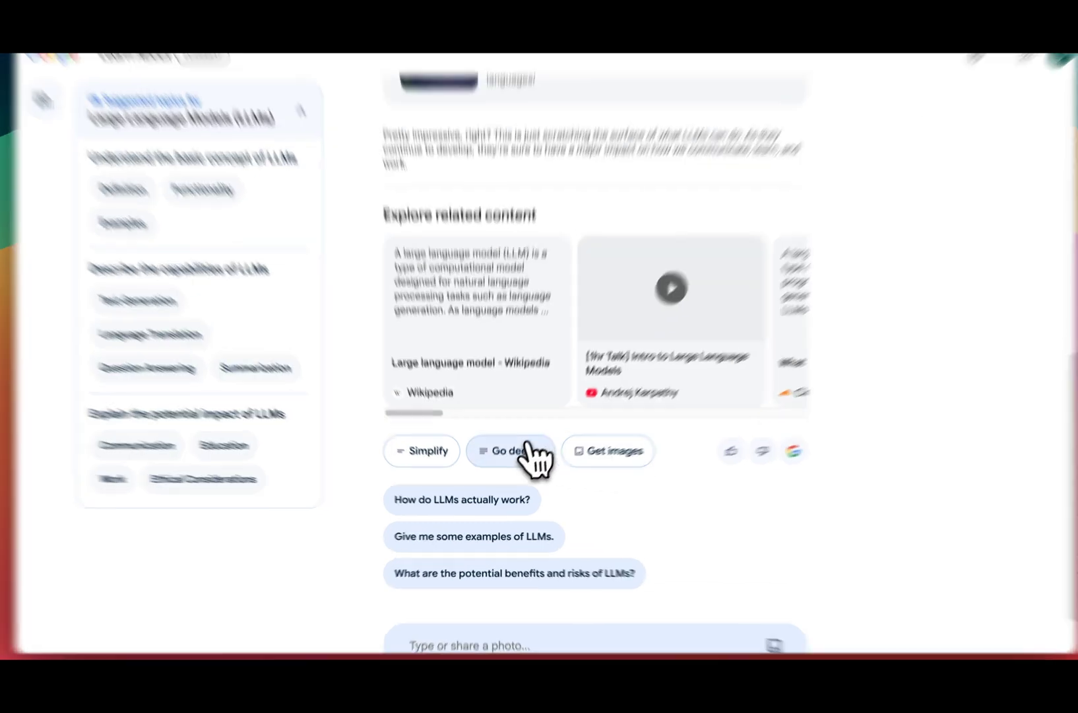
{"action": "left_click", "coordinate": [509, 461]}
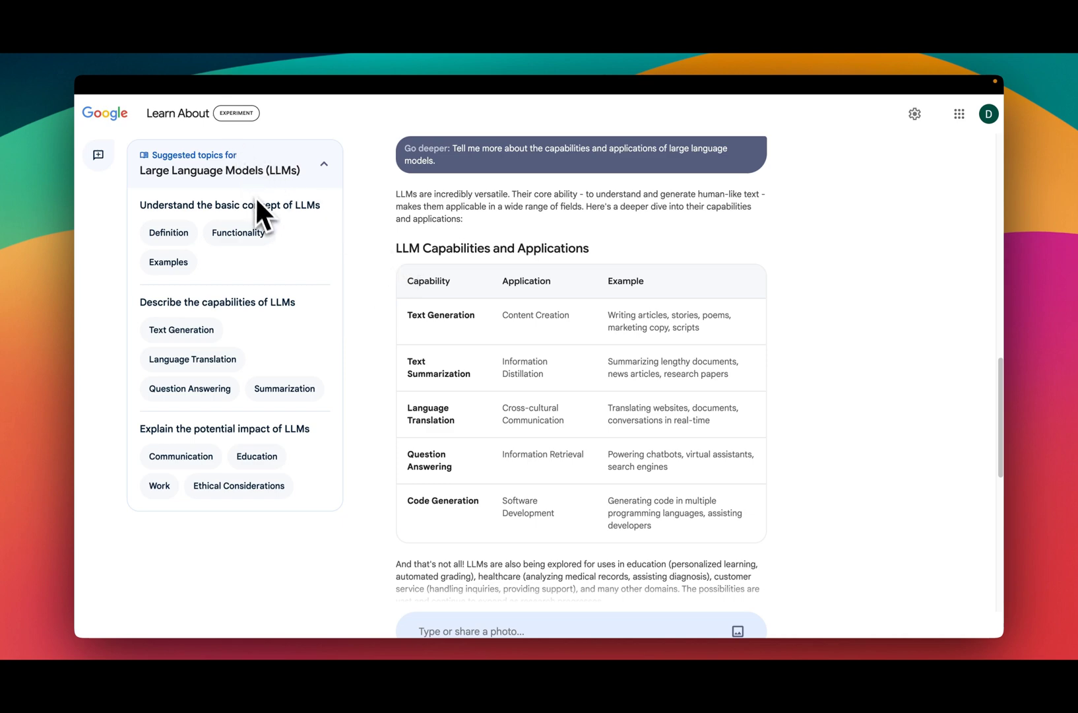
{"action": "scroll", "coordinate": [552, 410], "scroll_direction": "down", "scroll_amount": 3}
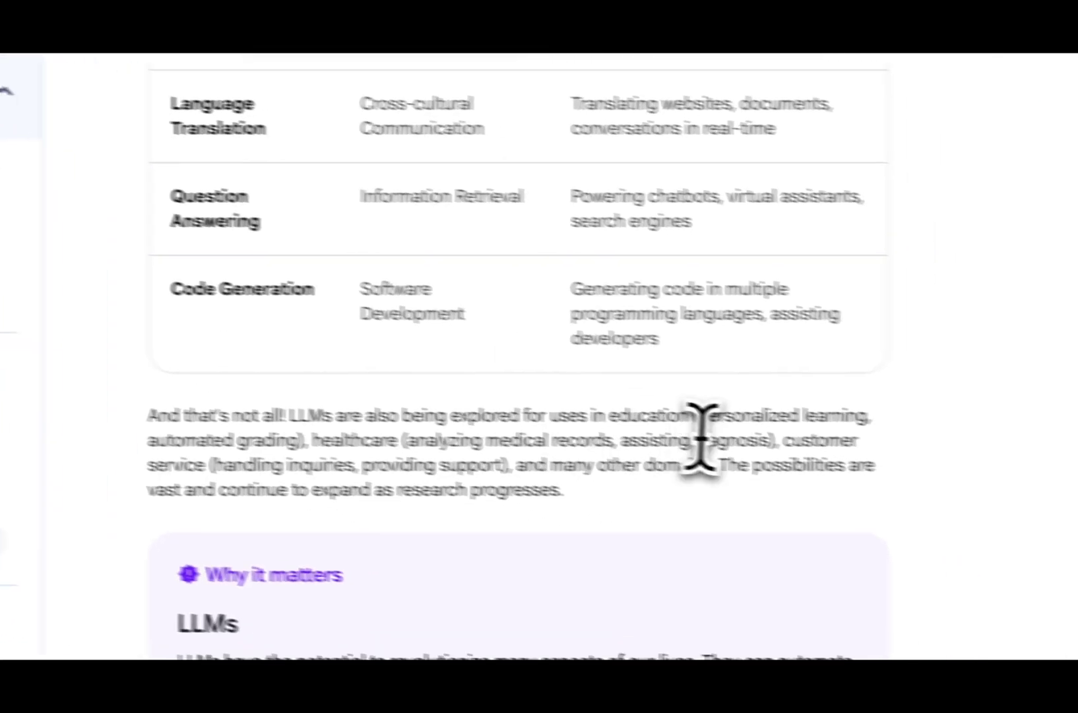
{"action": "double_click", "coordinate": [350, 296]}
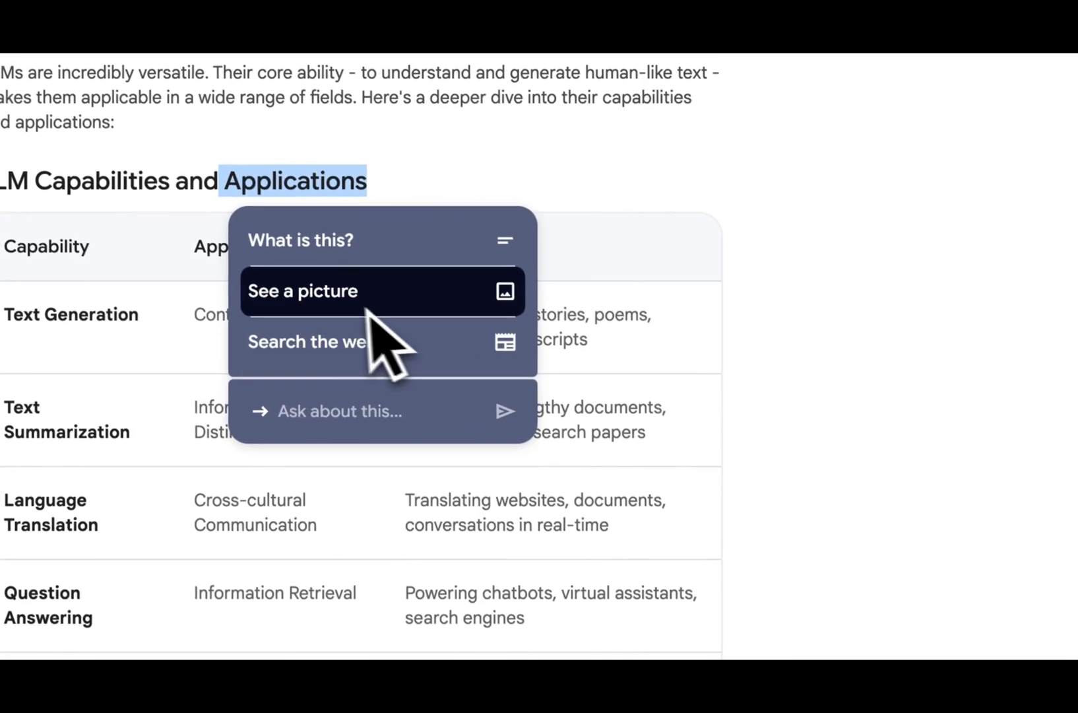
{"action": "left_click", "coordinate": [732, 415]}
{"action": "scroll", "coordinate": [733, 415], "scroll_direction": "down", "scroll_amount": 15}
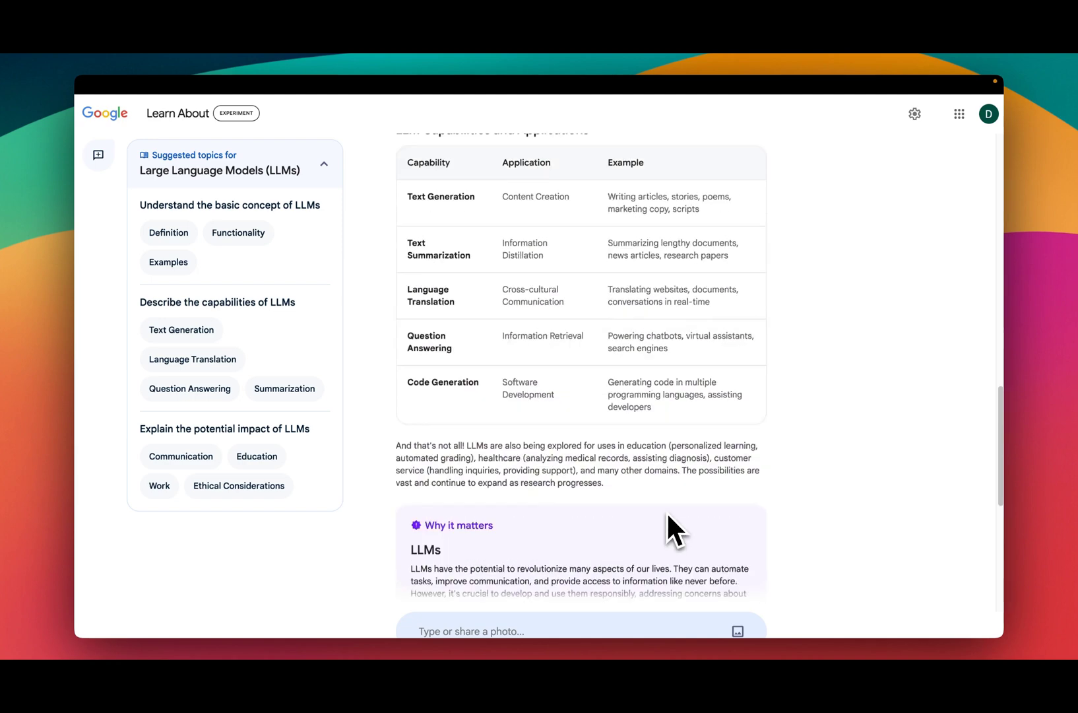
{"action": "scroll", "coordinate": [668, 515], "scroll_direction": "up", "scroll_amount": 3}
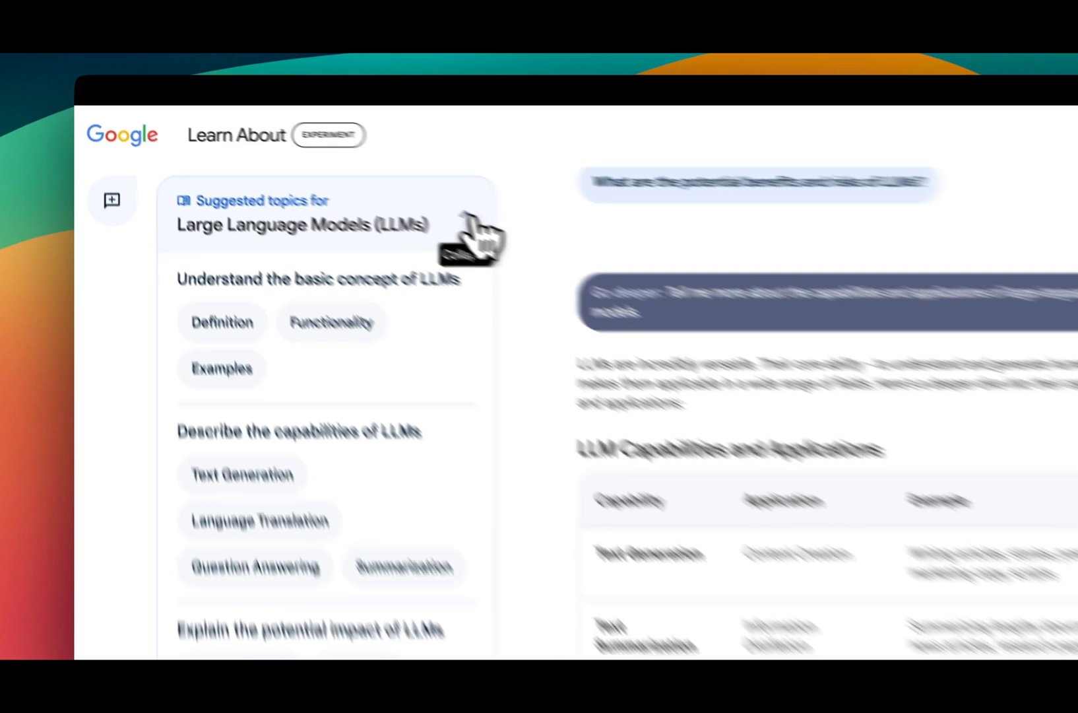
Collapse the LLM topics card and start a new conversation on 'Gen AI'.
{"action": "left_click", "coordinate": [325, 165]}
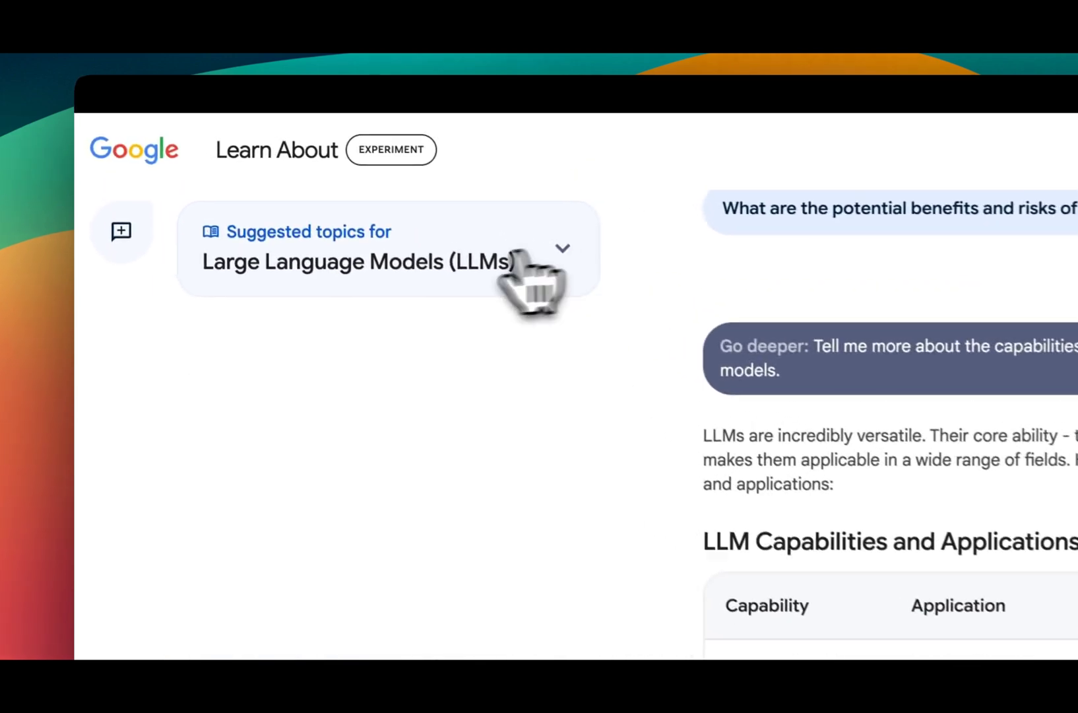
{"action": "left_click", "coordinate": [98, 155]}
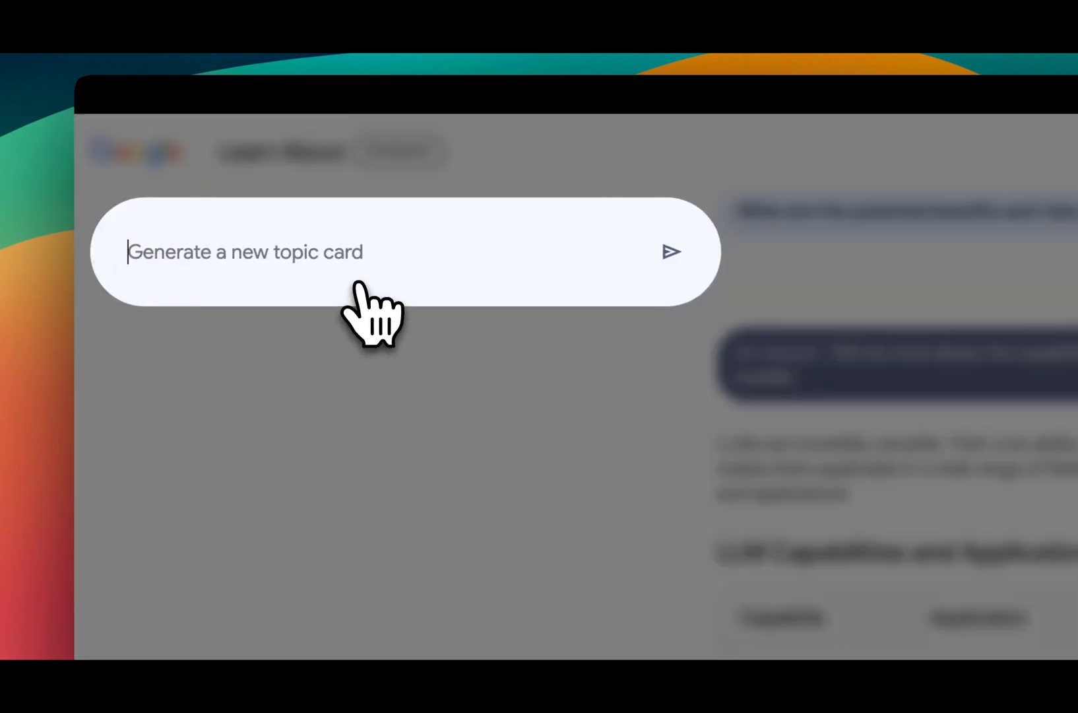
{"action": "type", "text": "Gen AI"}
{"action": "key", "text": "Return"}
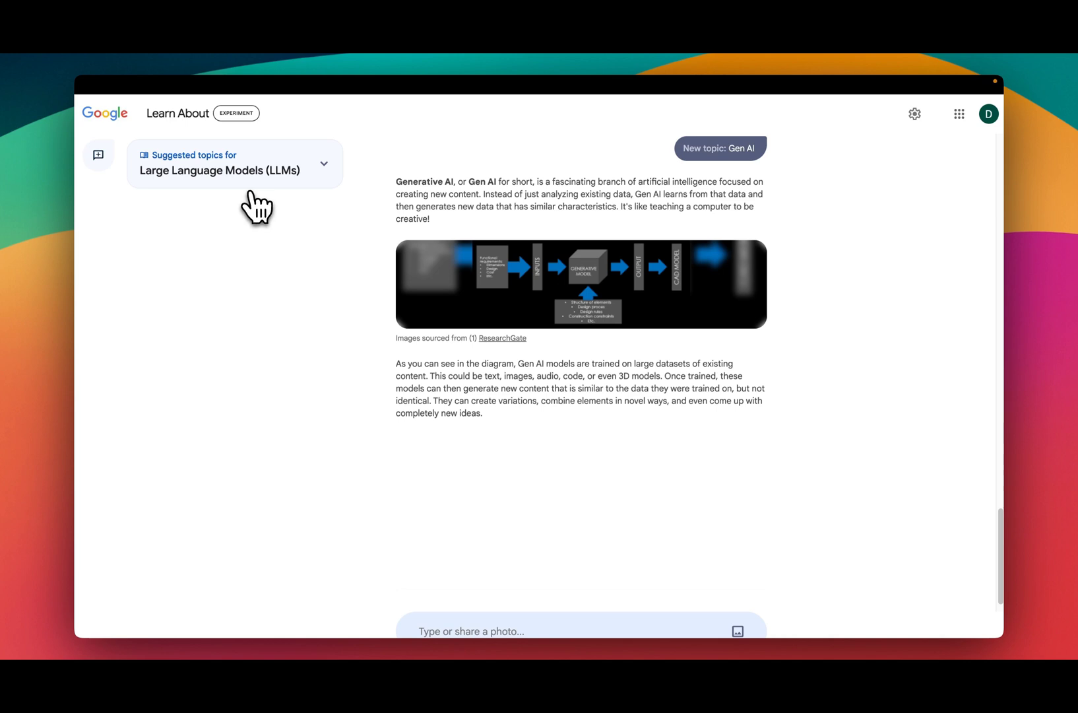
Expand the Generative AI suggested topics card and review the answer.
{"action": "left_click", "coordinate": [282, 226]}
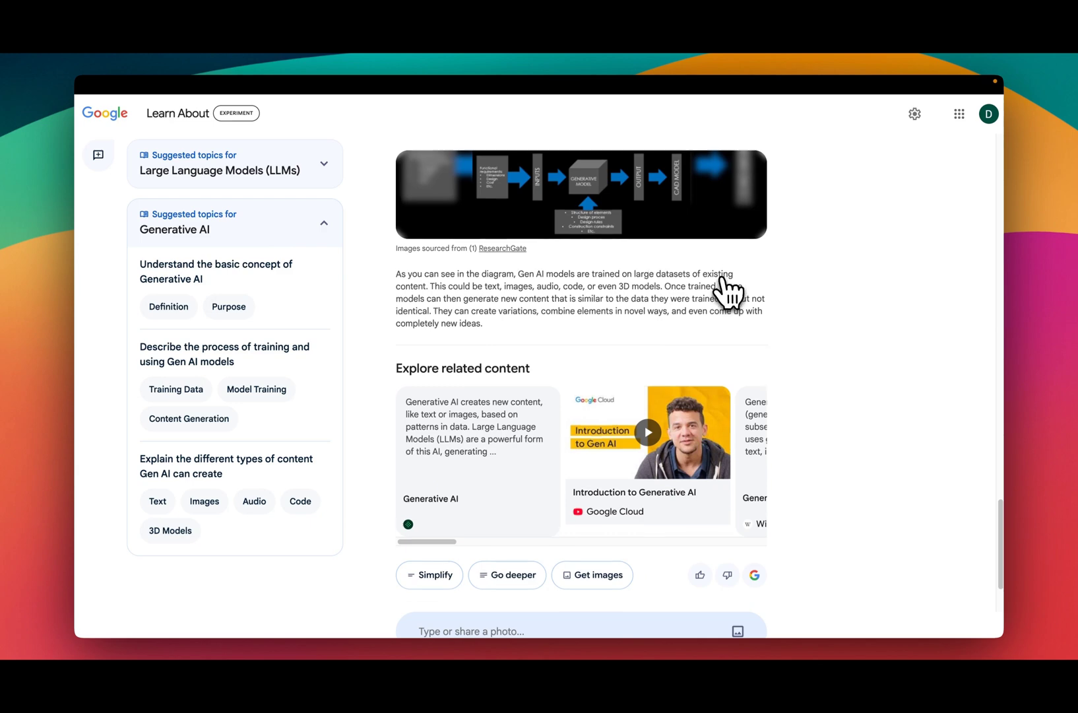
{"action": "scroll", "coordinate": [726, 289], "scroll_direction": "up", "scroll_amount": 3}
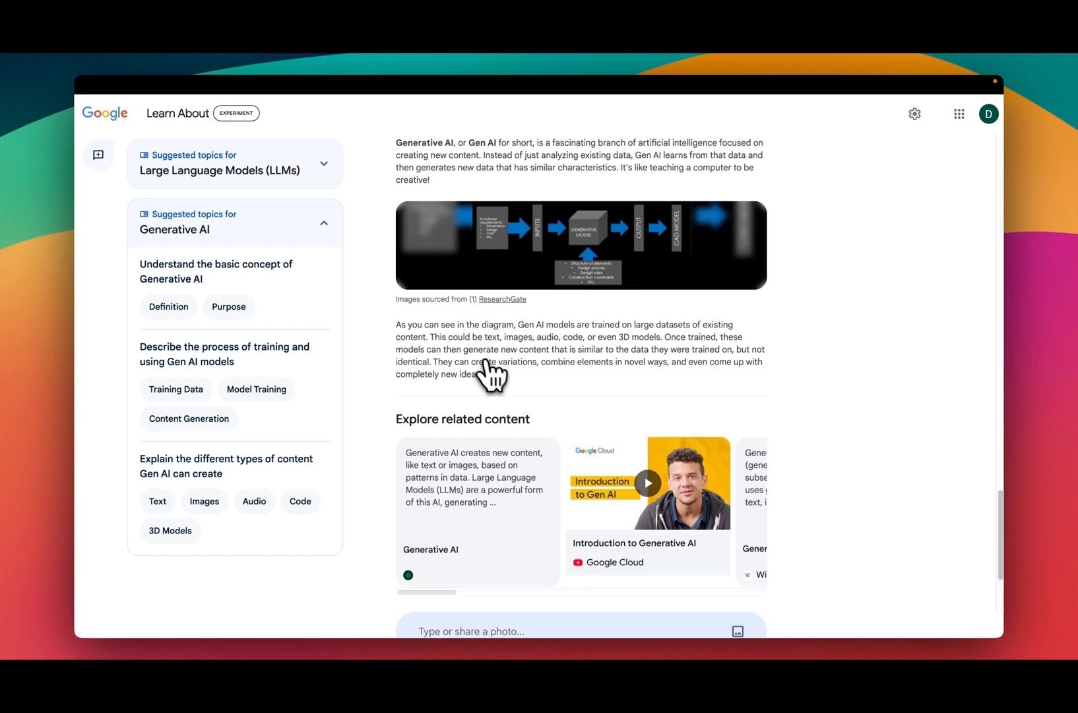
{"action": "scroll", "coordinate": [495, 380], "scroll_direction": "up", "scroll_amount": 5}
{"action": "scroll", "coordinate": [500, 378], "scroll_direction": "up", "scroll_amount": 8}
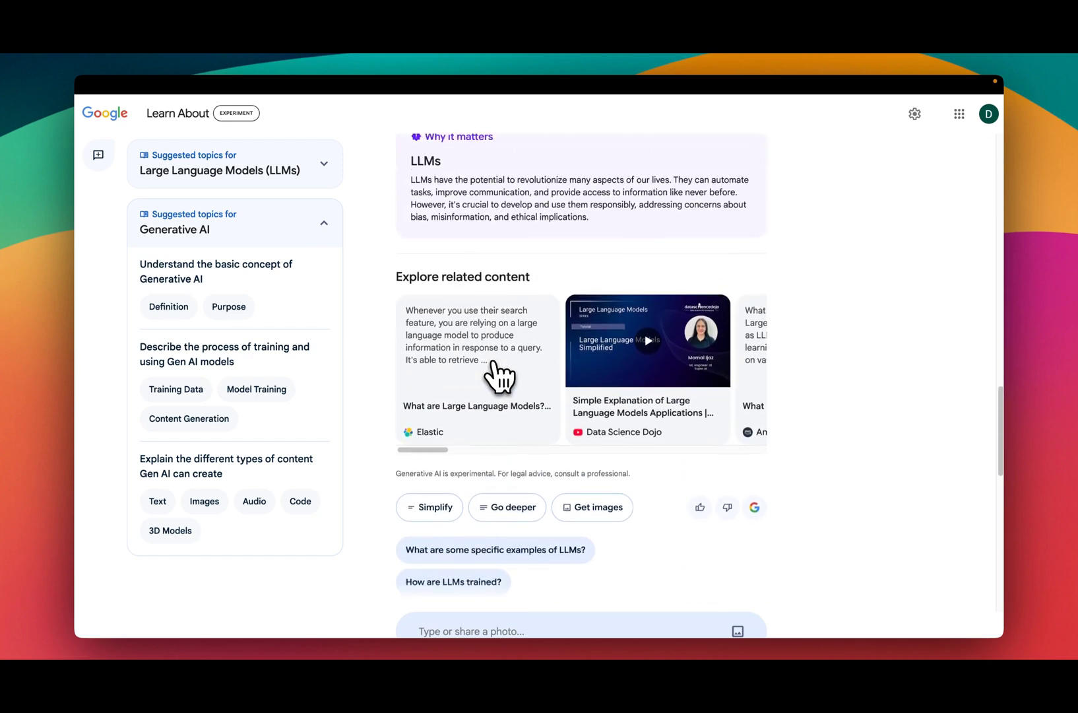
{"action": "left_click_drag", "start_coordinate": [423, 449], "coordinate": [505, 455]}
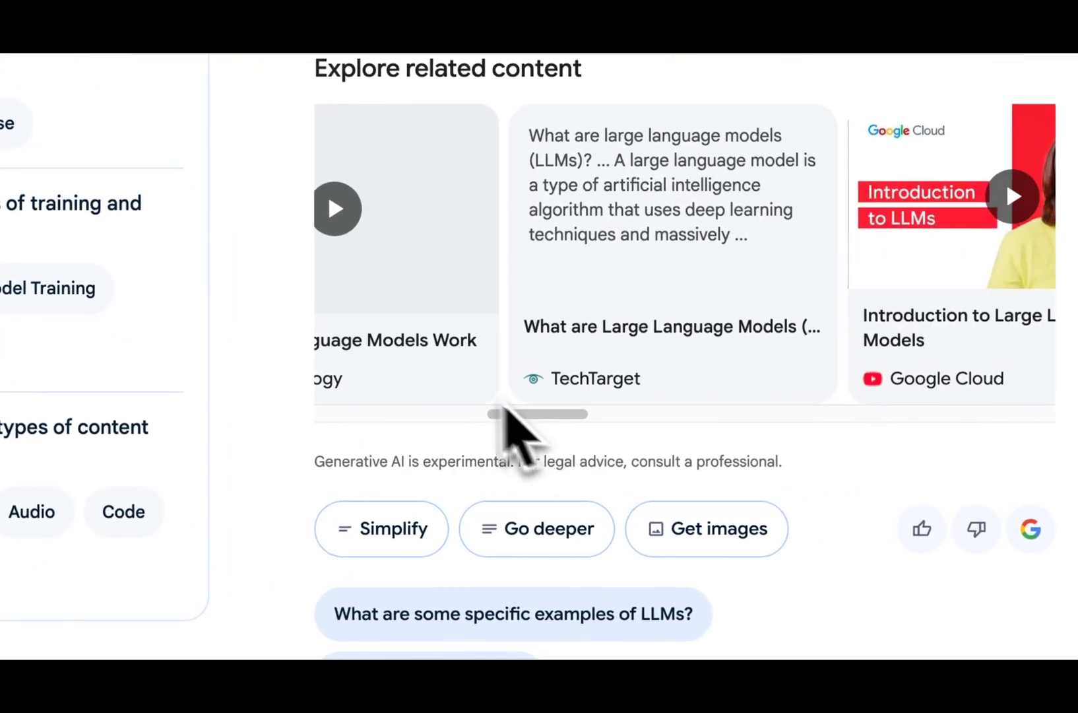
{"action": "left_click_drag", "start_coordinate": [584, 429], "coordinate": [699, 424]}
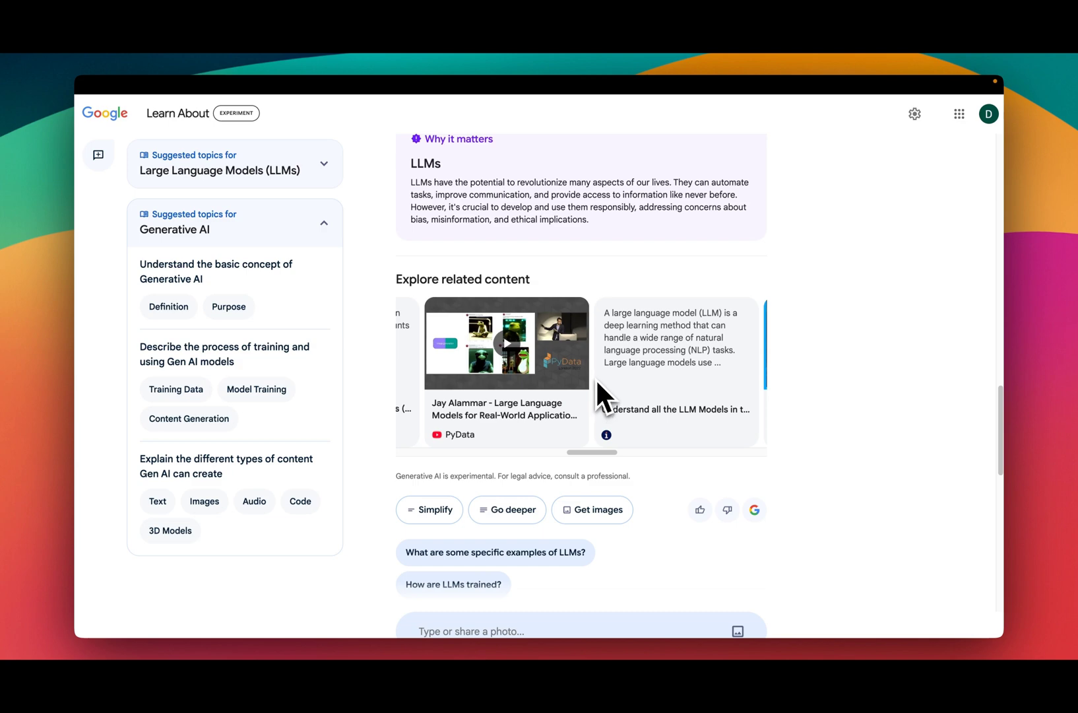
Rate the LLMs answer thumbs-up with 'Correct' as the feedback reason.
{"action": "scroll", "coordinate": [596, 382], "scroll_direction": "down", "scroll_amount": 1}
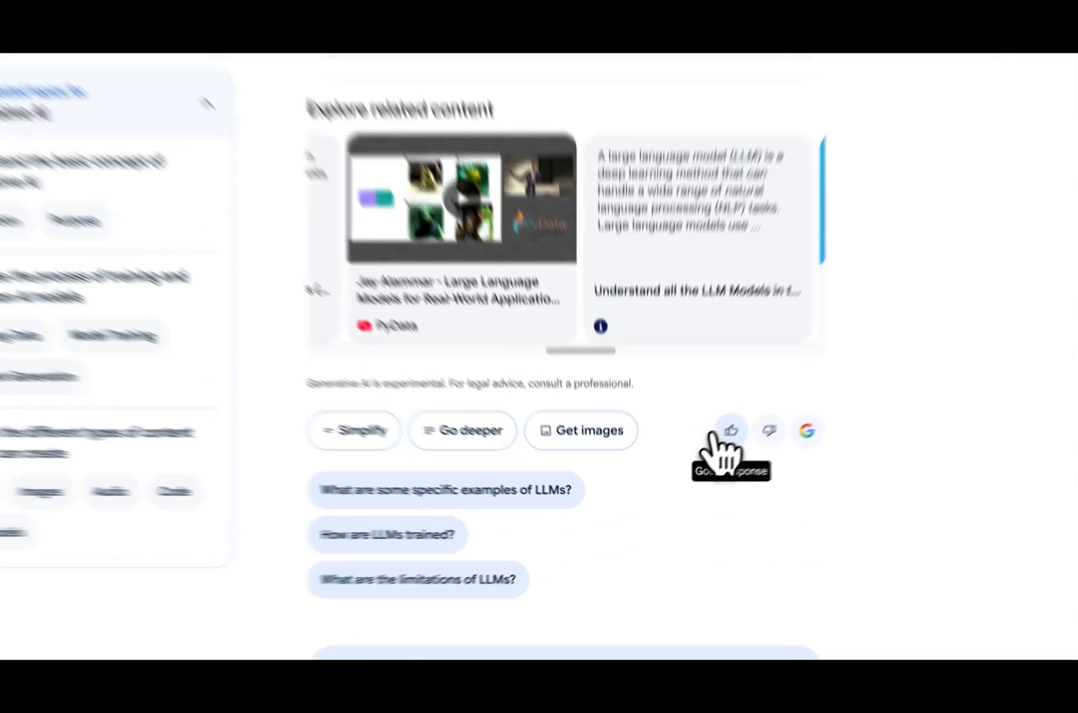
{"action": "left_click", "coordinate": [700, 507]}
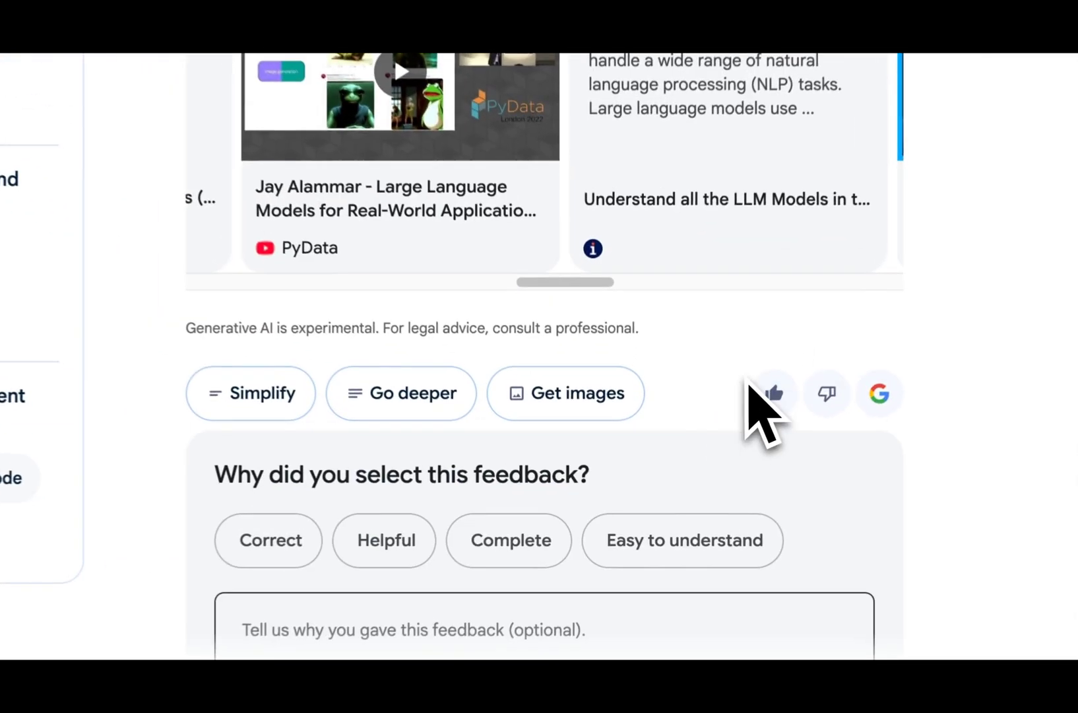
{"action": "left_click", "coordinate": [271, 346]}
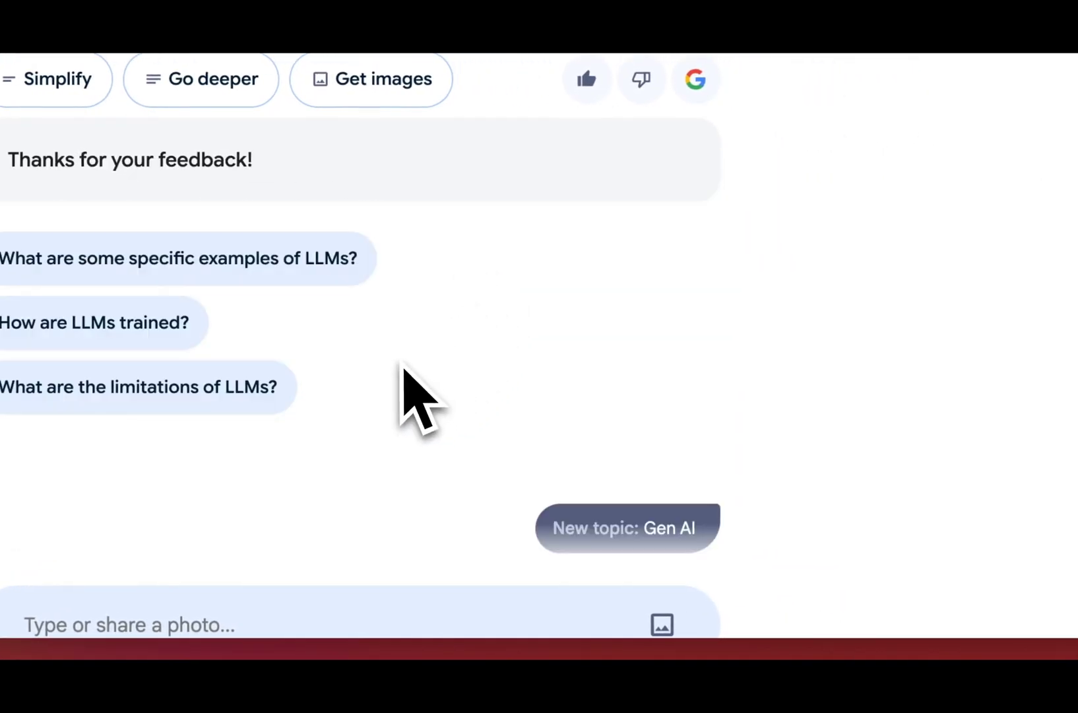
{"action": "scroll", "coordinate": [619, 465], "scroll_direction": "up", "scroll_amount": 5}
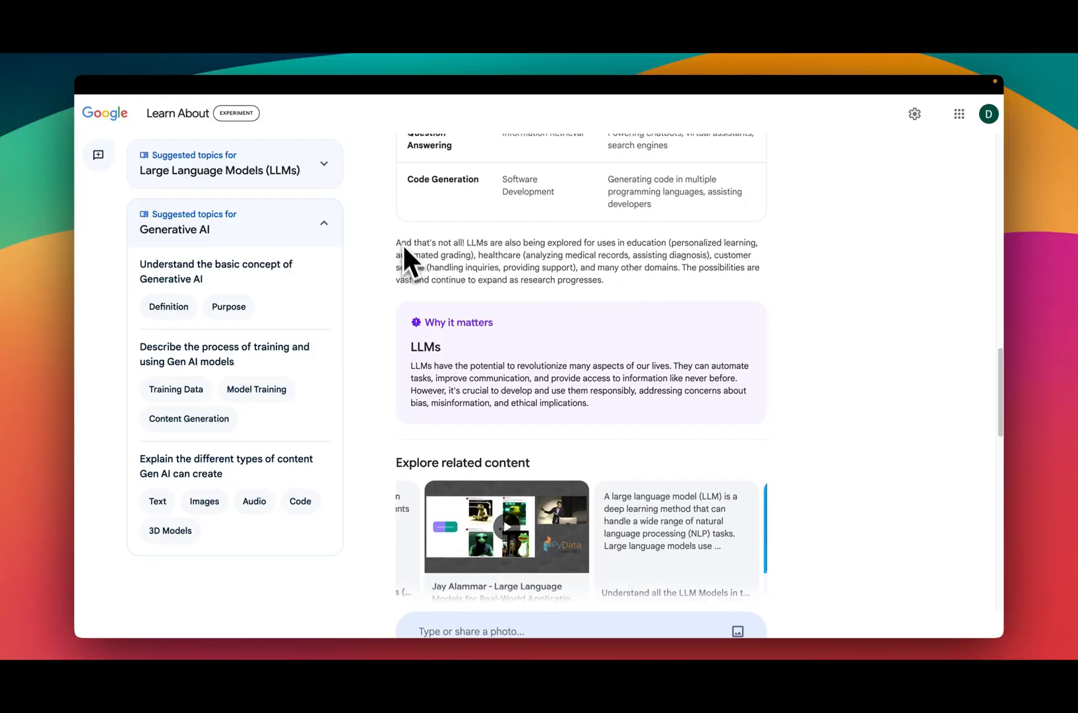
Review the Prompt Engineering notebook's Add source dialog and guide summary, then return to Learn About.
{"action": "mouse_move", "coordinate": [307, 109]}
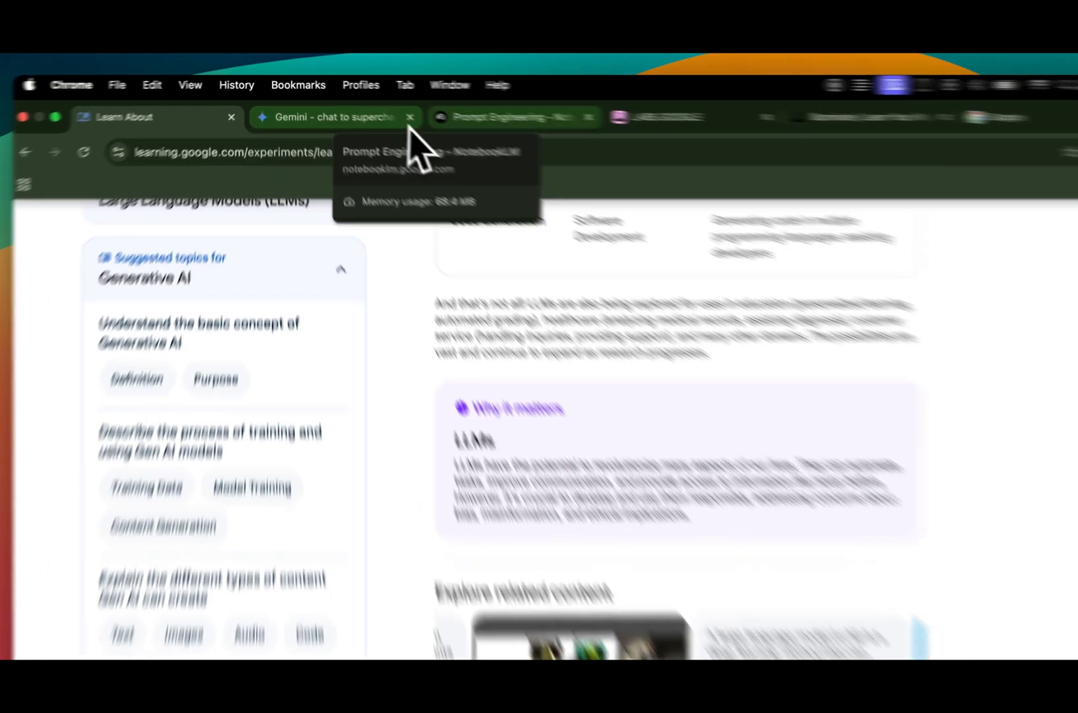
{"action": "left_click", "coordinate": [436, 108]}
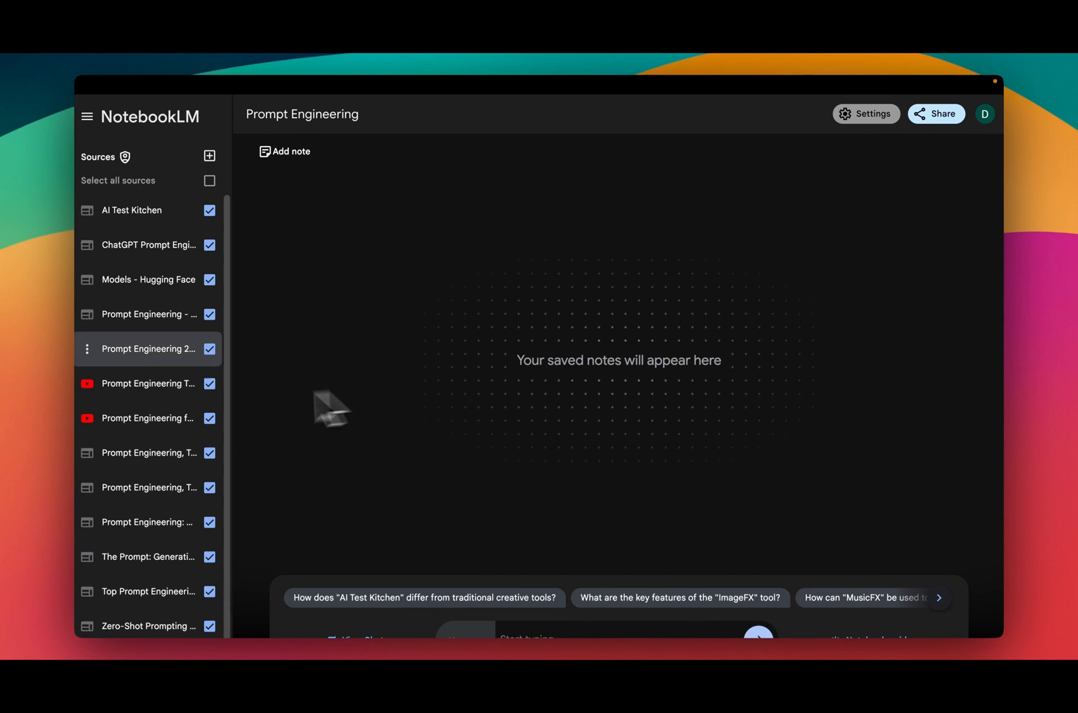
{"action": "scroll", "coordinate": [198, 293], "scroll_direction": "down", "scroll_amount": 2}
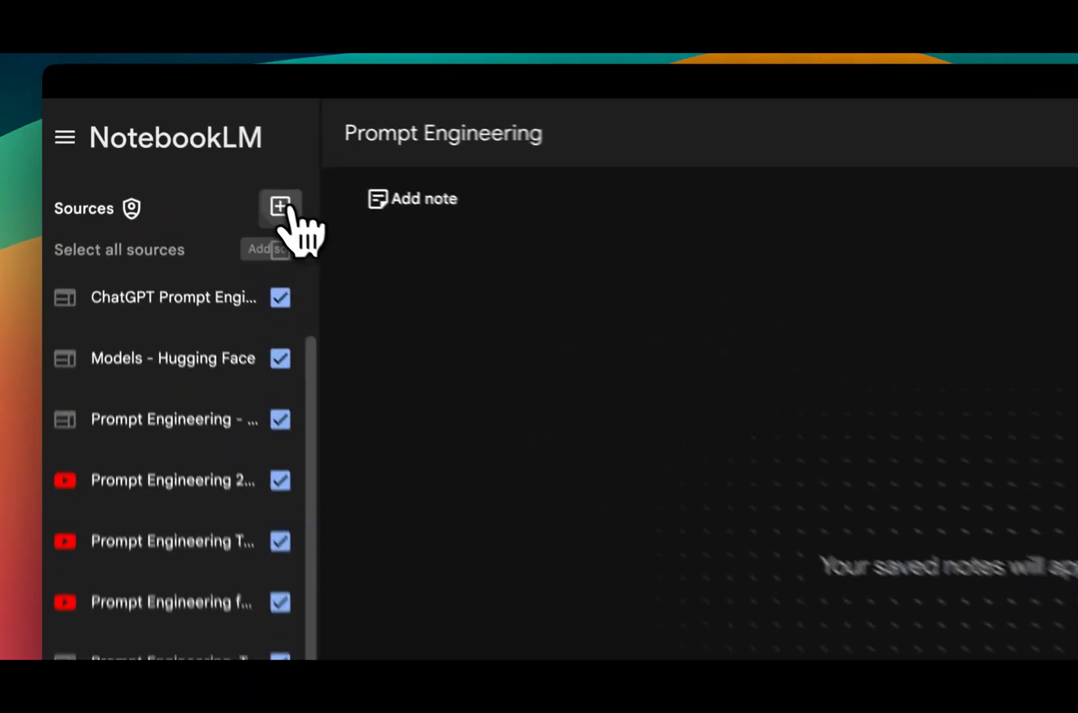
{"action": "left_click", "coordinate": [210, 156]}
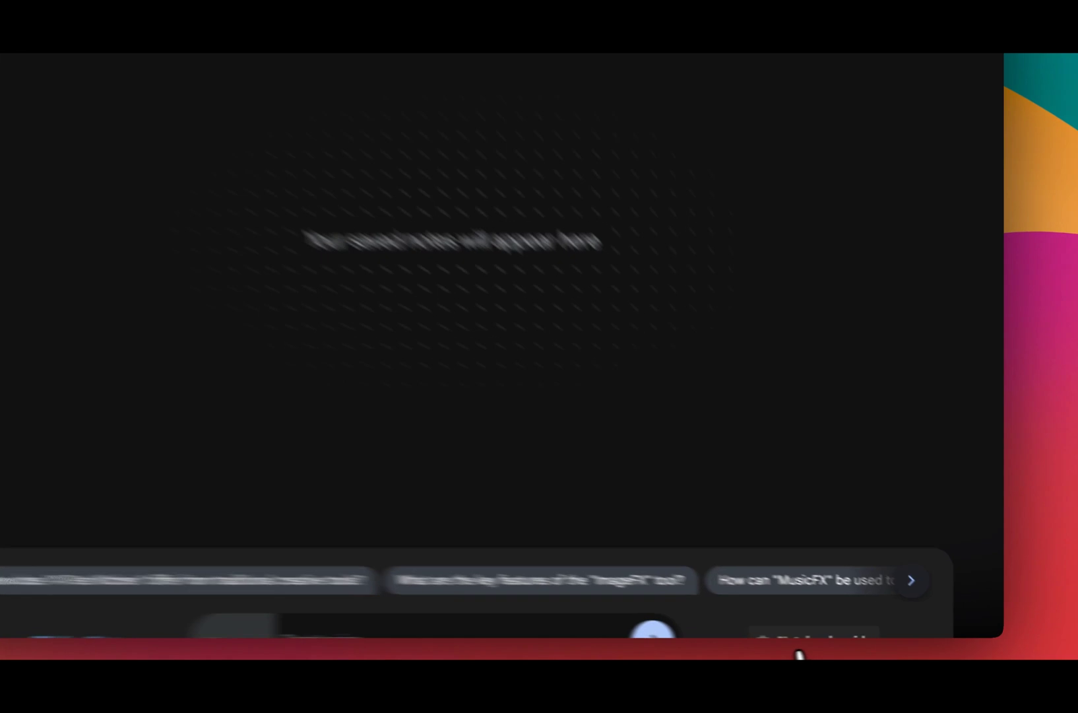
{"action": "left_click", "coordinate": [858, 637]}
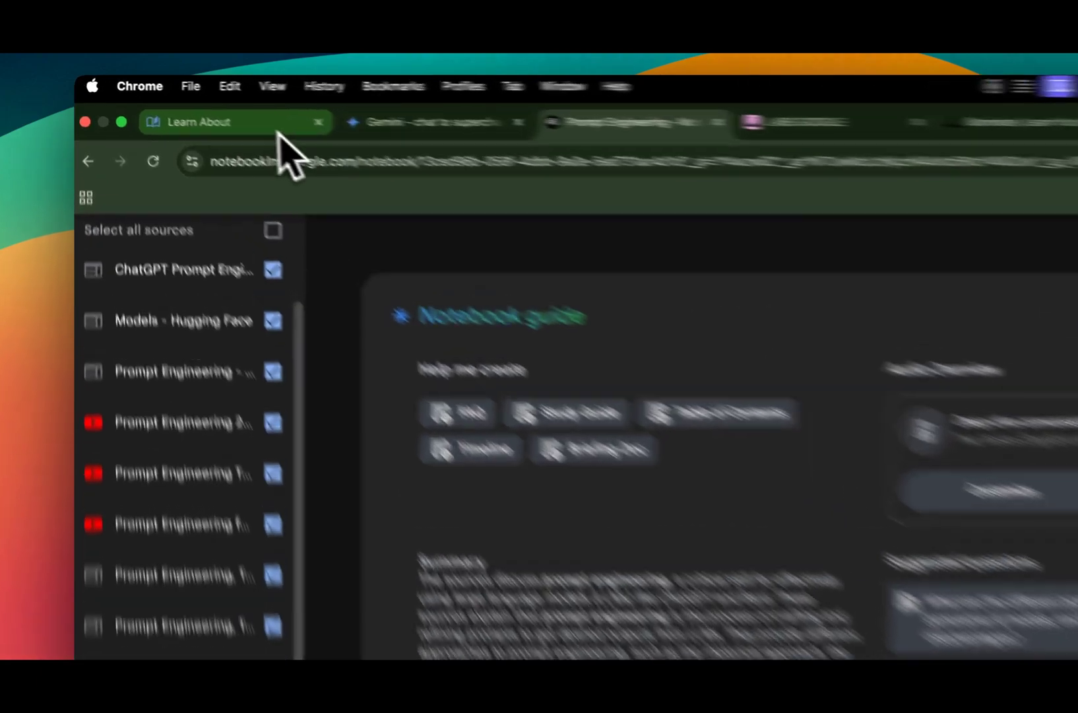
{"action": "left_click", "coordinate": [225, 111]}
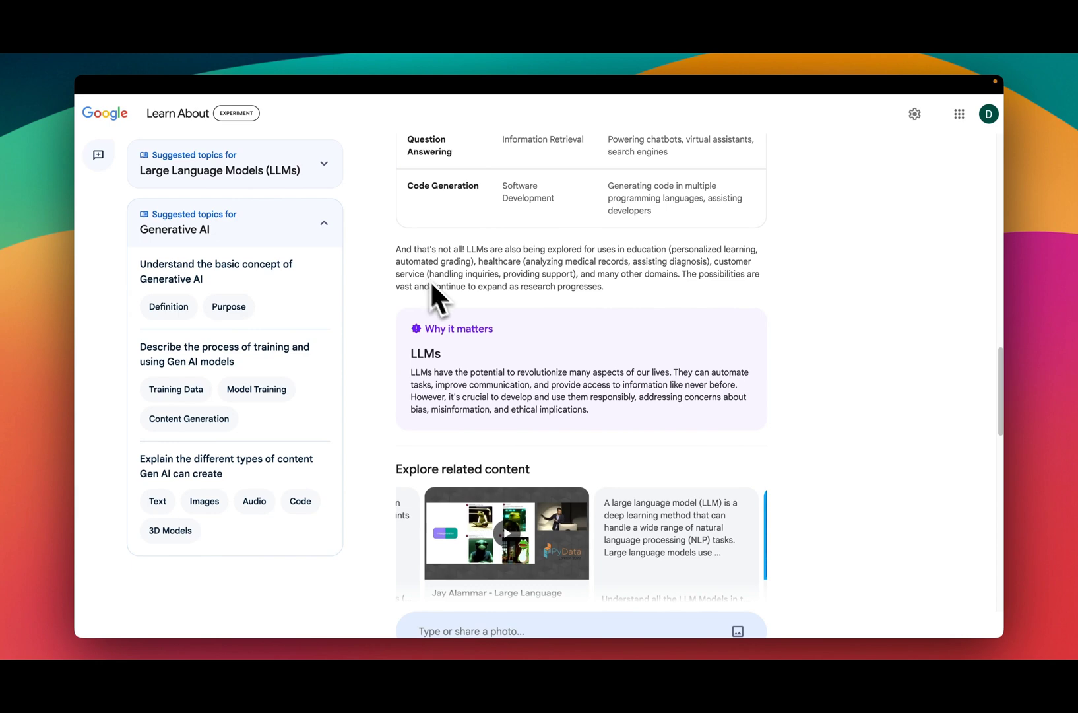
Scroll the LLMs answer to the Why it matters card and Explore related content carousel.
{"action": "scroll", "coordinate": [584, 363], "scroll_direction": "down", "scroll_amount": 2}
{"action": "scroll", "coordinate": [588, 359], "scroll_direction": "down", "scroll_amount": 1}
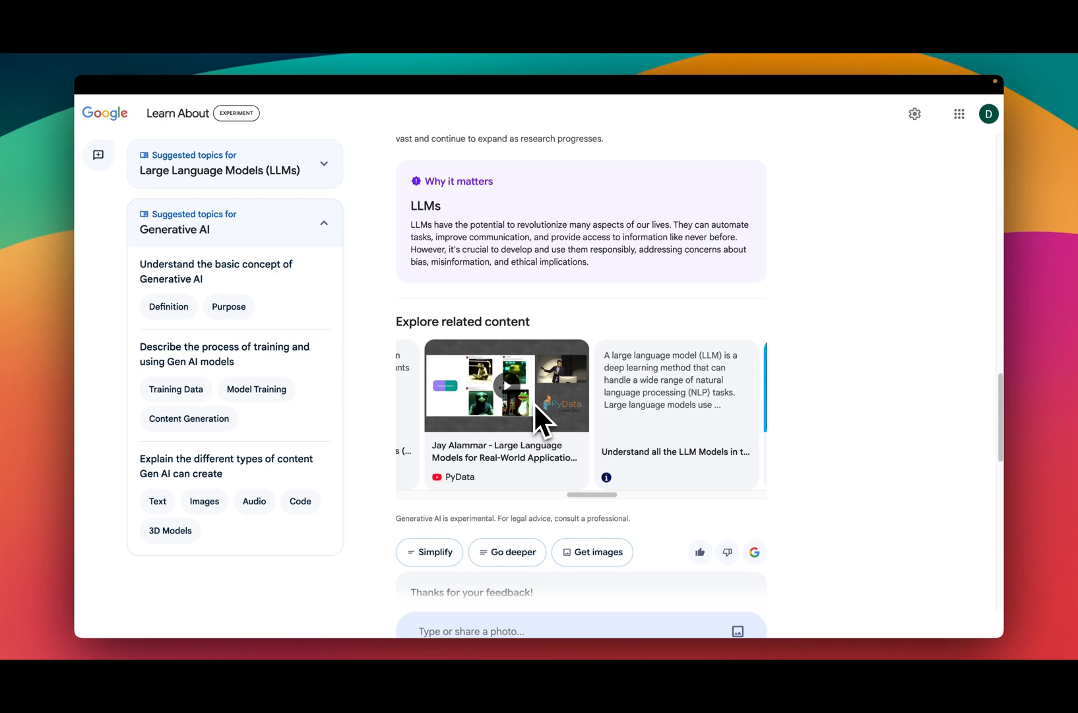
{"action": "mouse_move", "coordinate": [410, 82]}
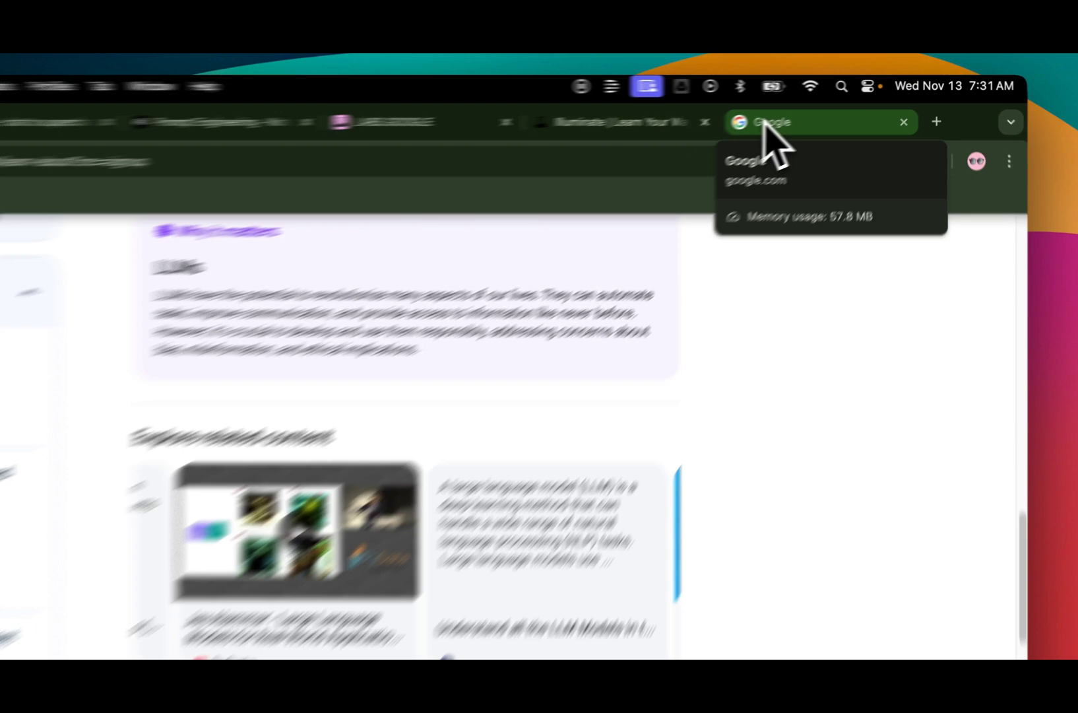
{"action": "left_click", "coordinate": [826, 105]}
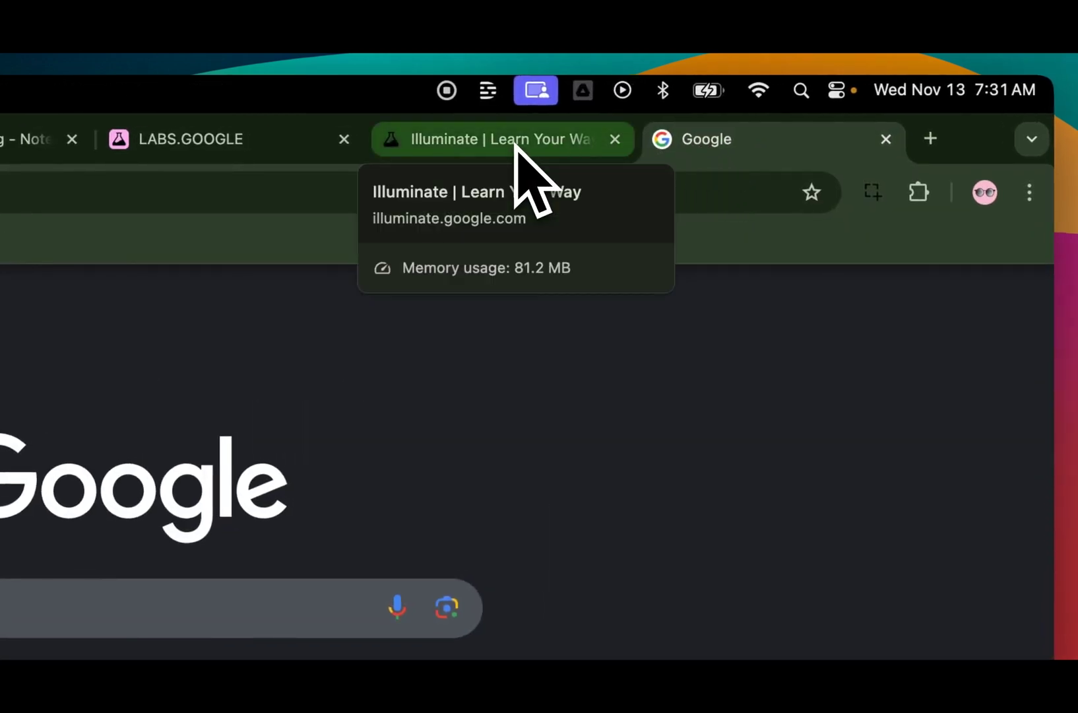
{"action": "left_click", "coordinate": [542, 145]}
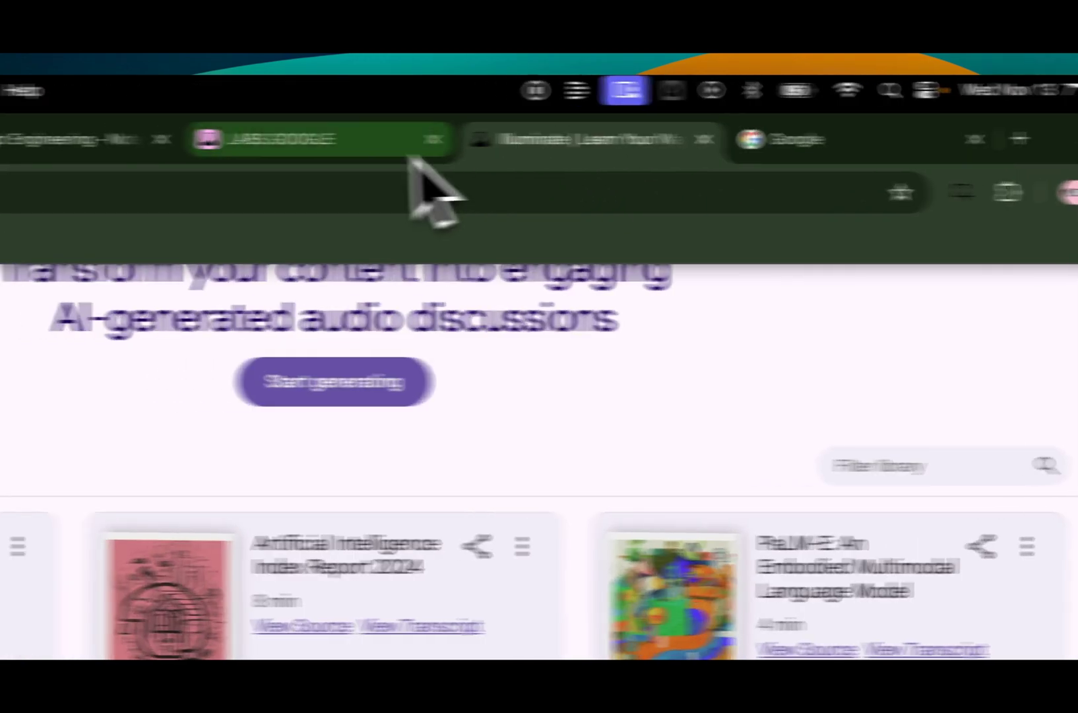
{"action": "left_click", "coordinate": [410, 153]}
{"action": "scroll", "coordinate": [225, 482], "scroll_direction": "down", "scroll_amount": 5}
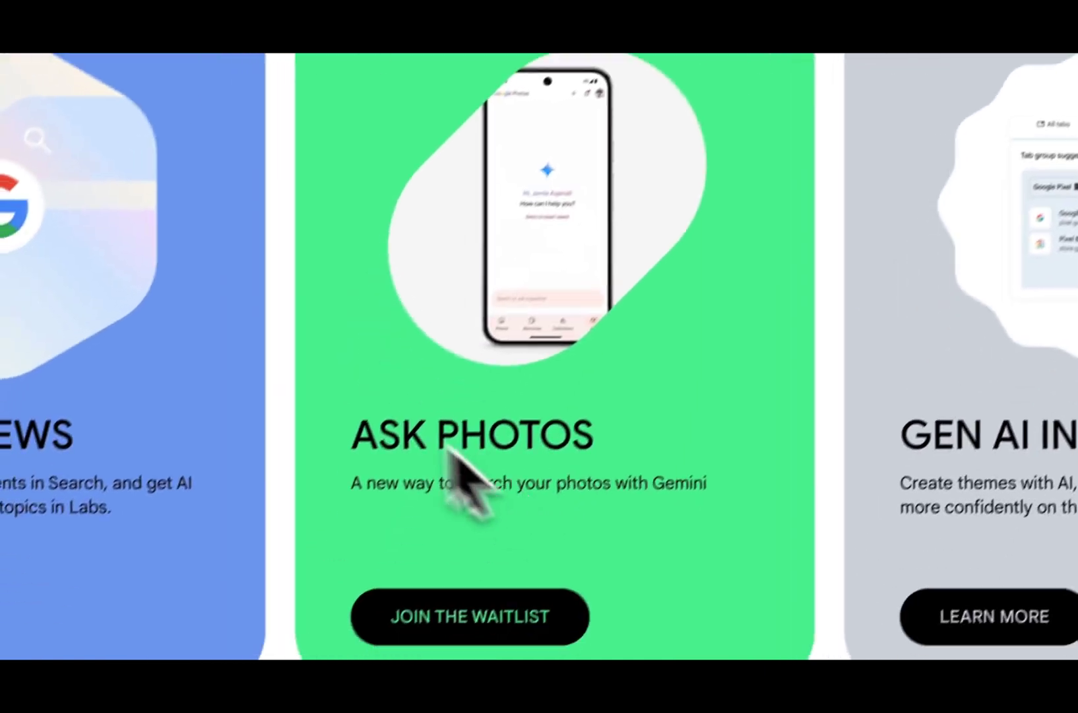
{"action": "scroll", "coordinate": [619, 441], "scroll_direction": "up", "scroll_amount": 10}
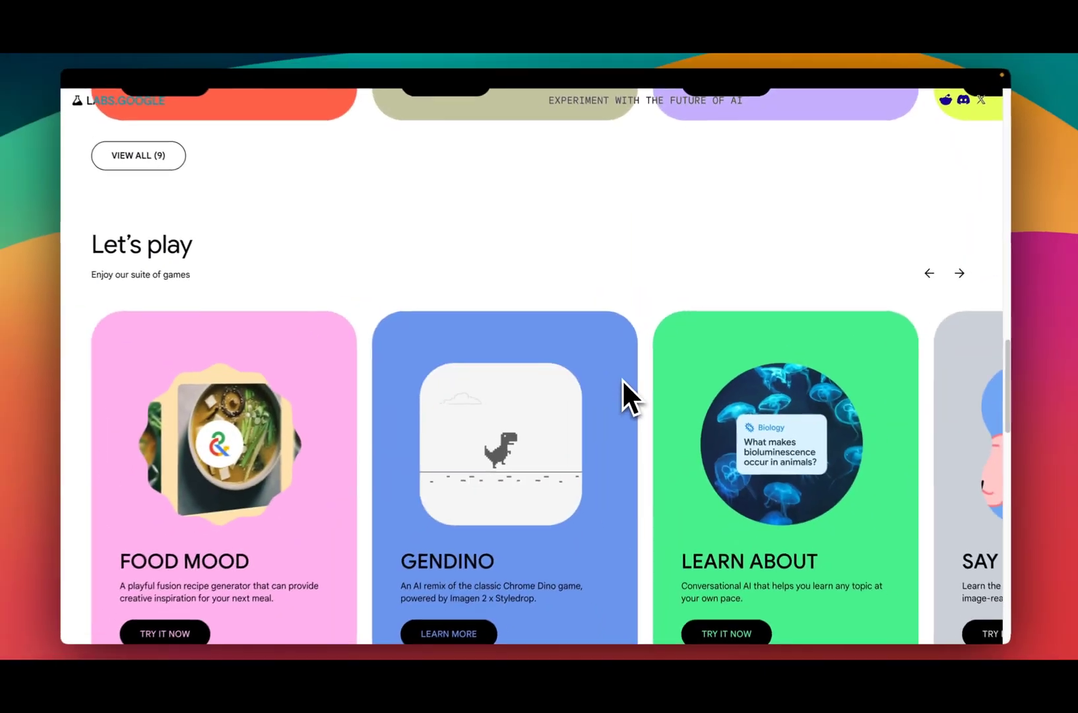
{"action": "scroll", "coordinate": [623, 380], "scroll_direction": "up", "scroll_amount": 3}
{"action": "scroll", "coordinate": [625, 377], "scroll_direction": "up", "scroll_amount": 10}
{"action": "mouse_move", "coordinate": [492, 84]}
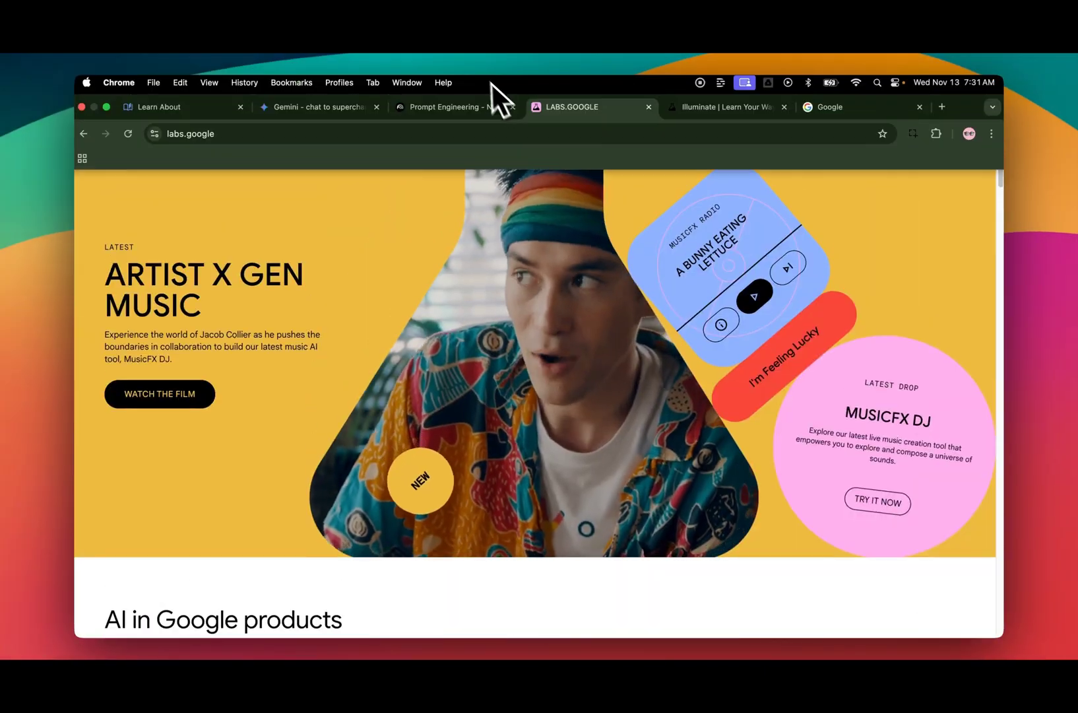
{"action": "left_click", "coordinate": [638, 132]}
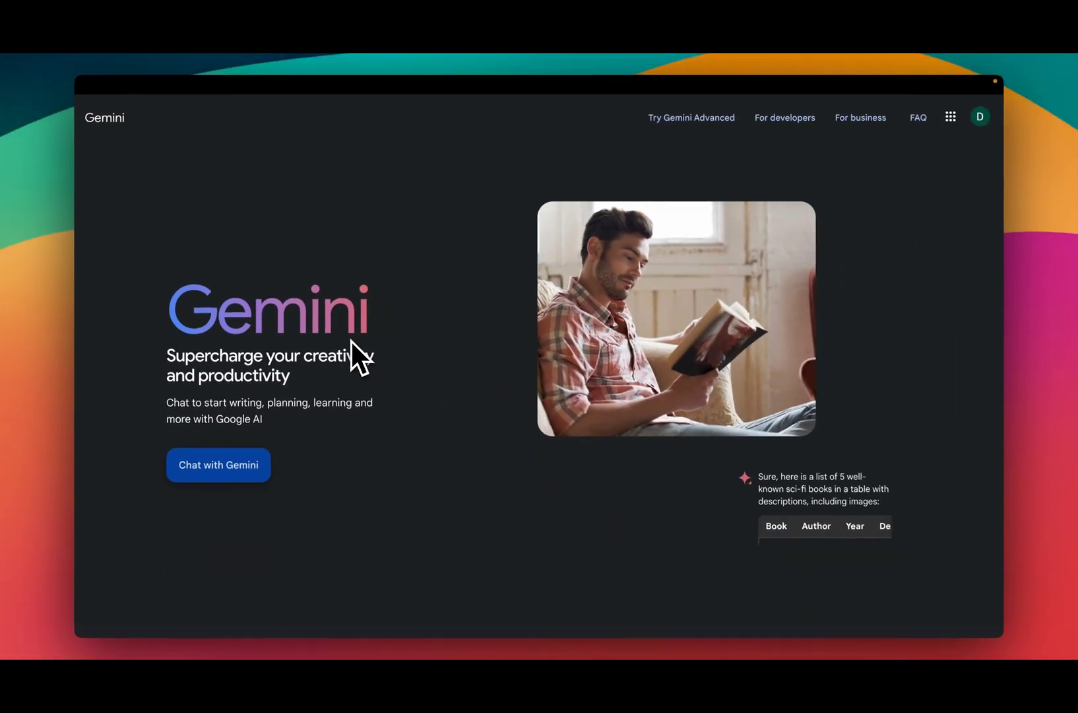
{"action": "mouse_move", "coordinate": [248, 140]}
{"action": "left_click", "coordinate": [175, 108]}
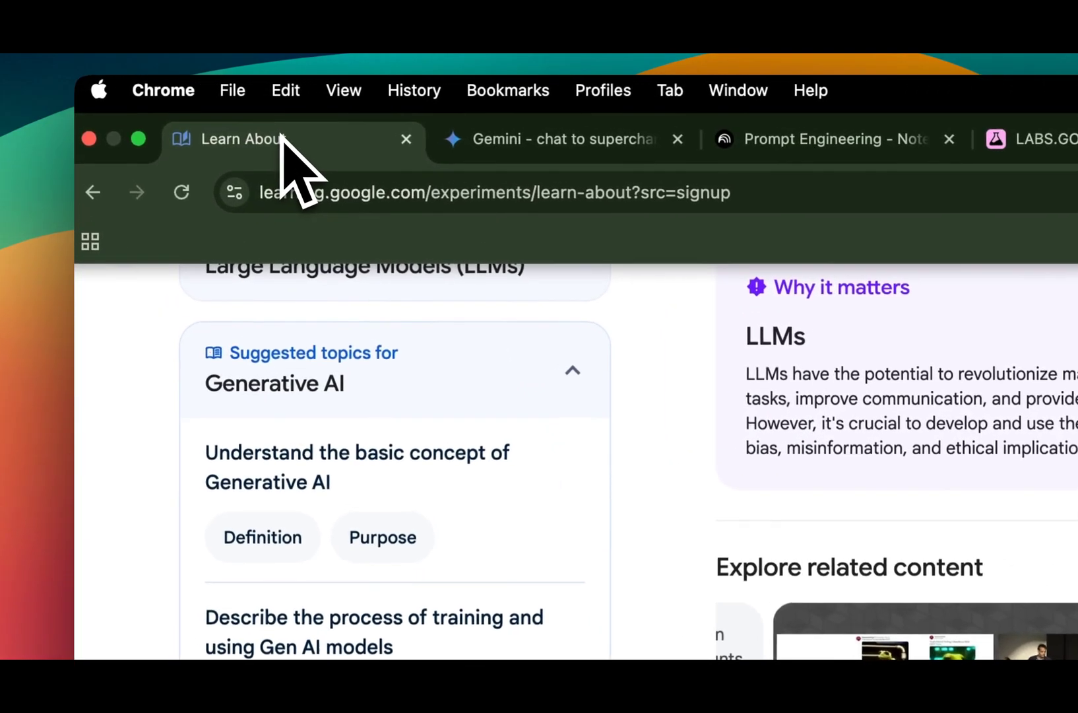
{"action": "scroll", "coordinate": [858, 422], "scroll_direction": "up", "scroll_amount": 10}
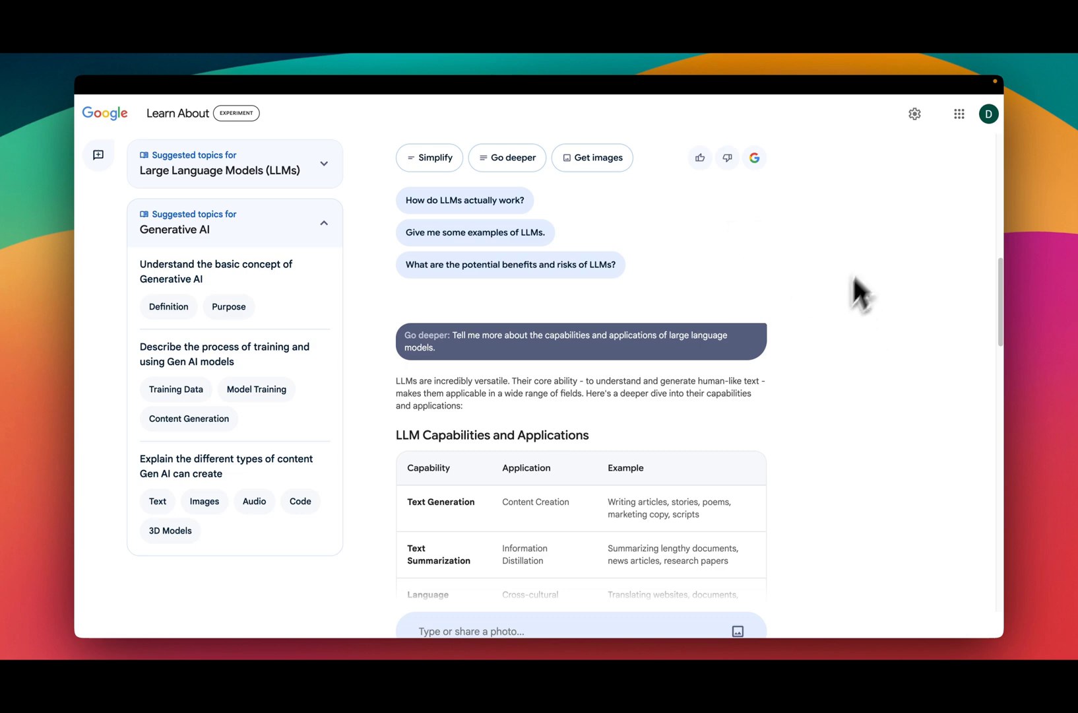
{"action": "left_click", "coordinate": [914, 113]}
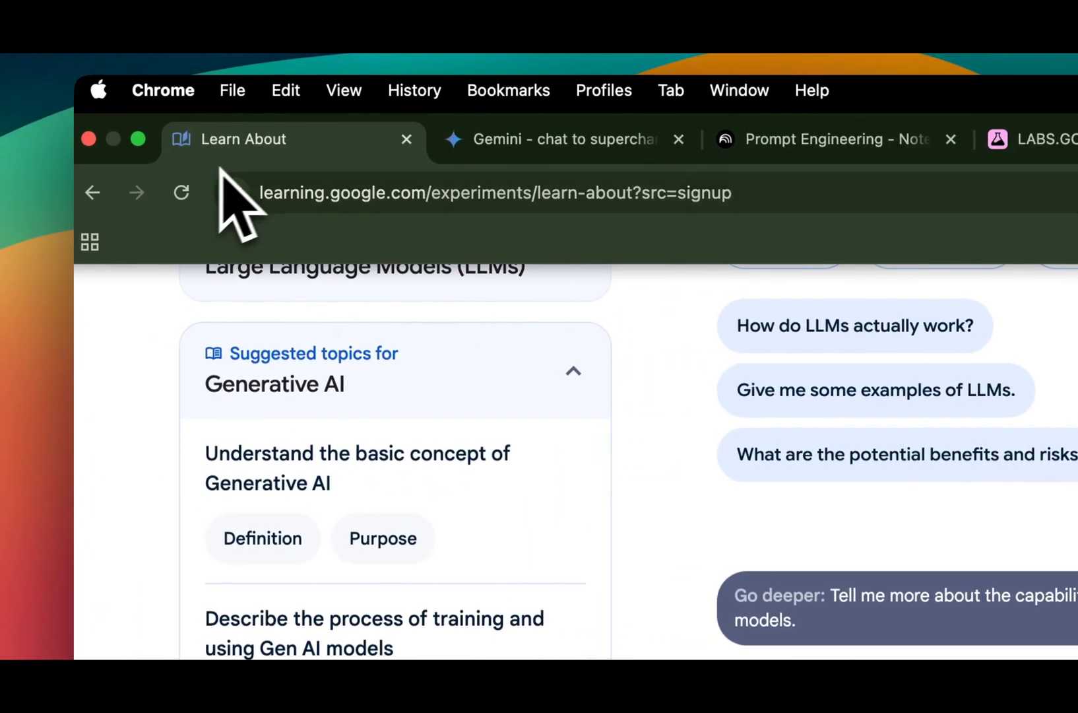
Reload Learn About and begin entering 'Gen' in the start page prompt.
{"action": "left_click", "coordinate": [188, 191]}
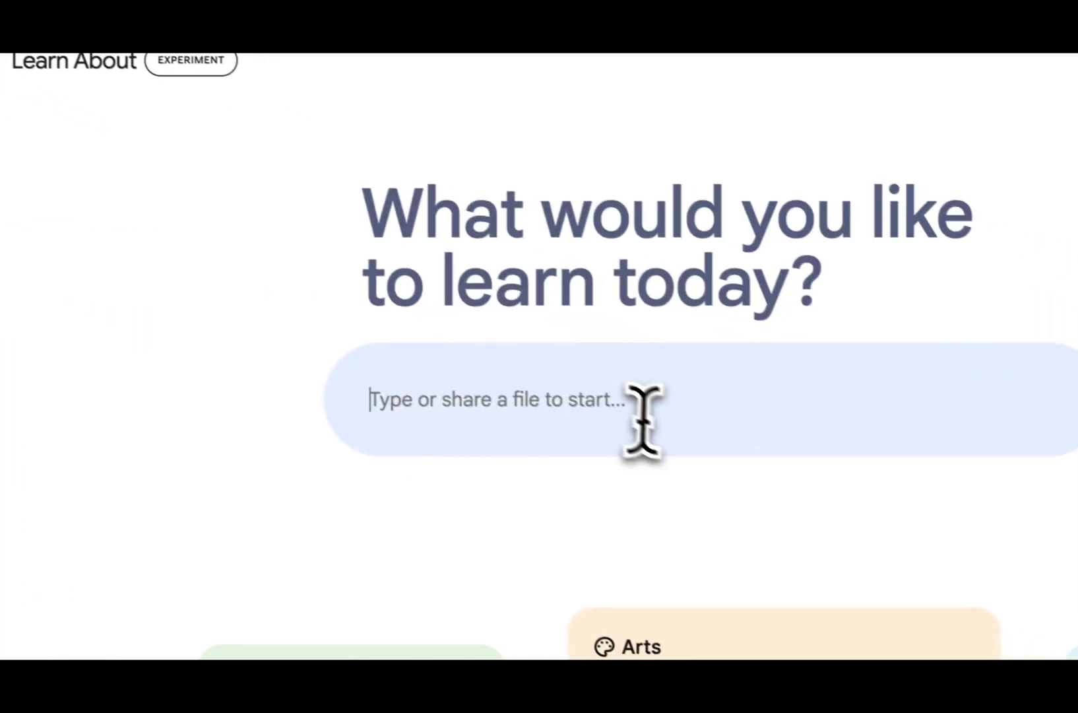
{"action": "left_click", "coordinate": [598, 386]}
{"action": "type", "text": "Gen"}
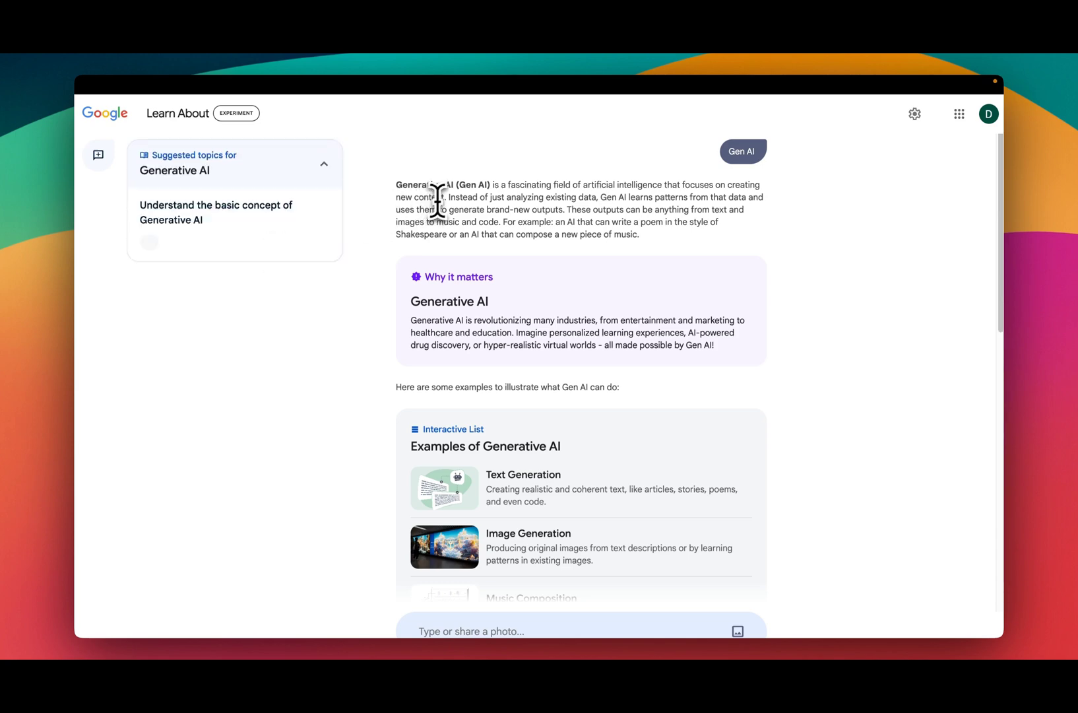
Search Google for 'GEn AI' and scroll through the AI Overview, sponsored courses and knowledge panel.
{"action": "mouse_move", "coordinate": [457, 74]}
{"action": "left_click", "coordinate": [820, 113]}
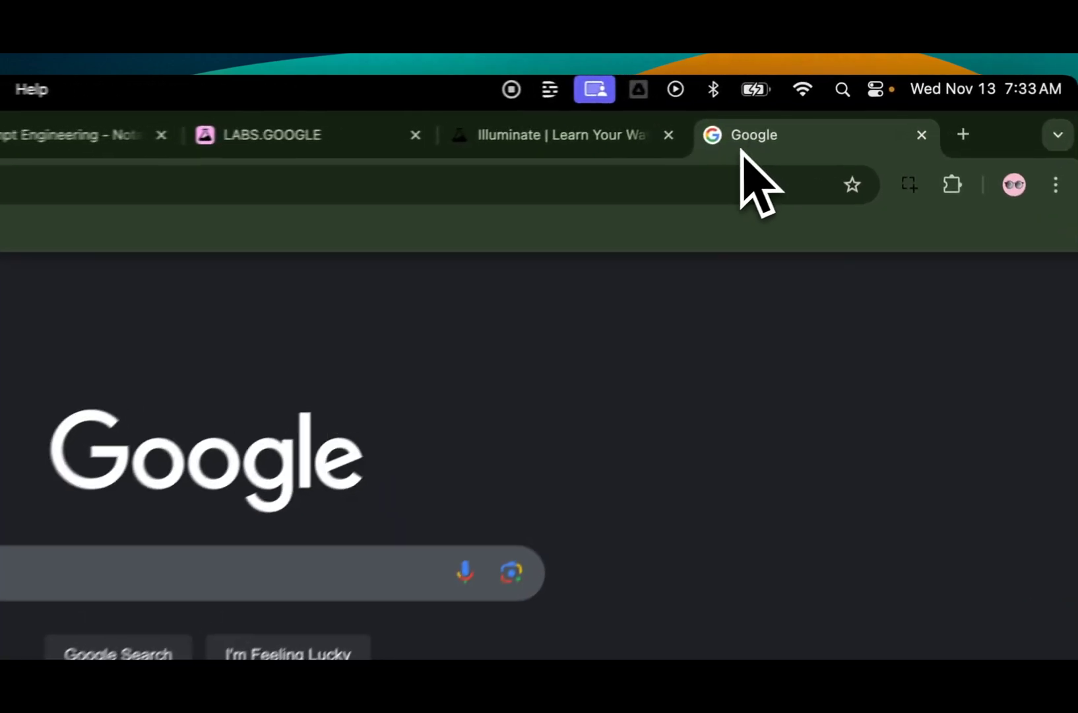
{"action": "left_click", "coordinate": [344, 454]}
{"action": "type", "text": "GEn A"}
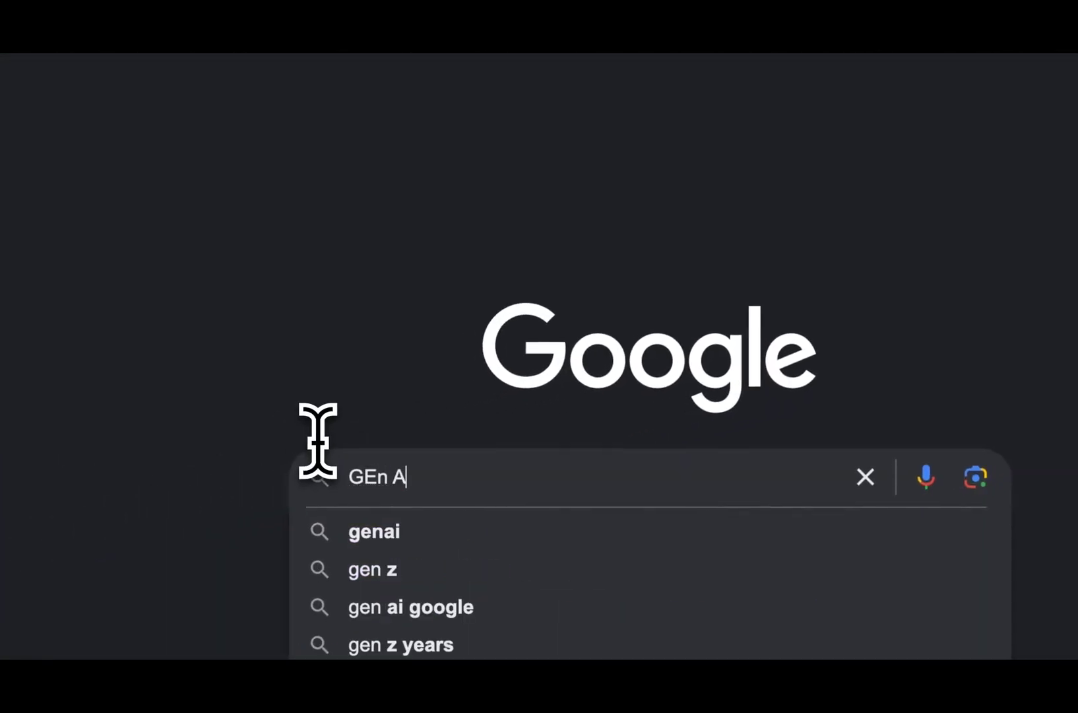
{"action": "type", "text": "I"}
{"action": "key", "text": "Return"}
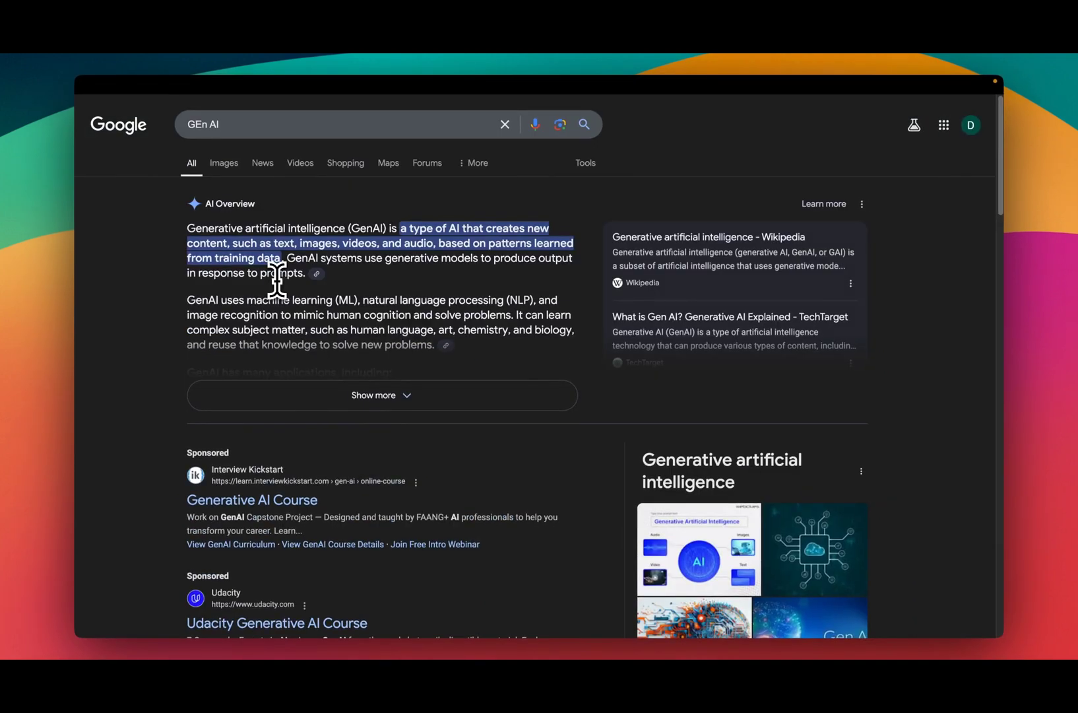
{"action": "scroll", "coordinate": [278, 271], "scroll_direction": "down", "scroll_amount": 1}
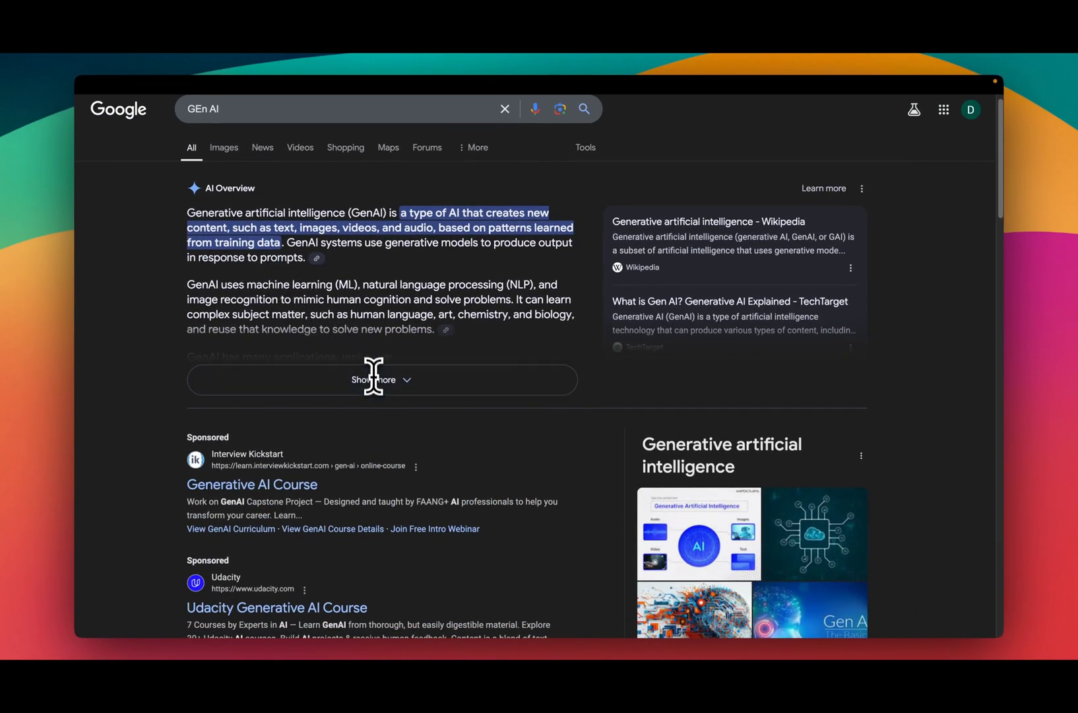
{"action": "scroll", "coordinate": [337, 257], "scroll_direction": "down", "scroll_amount": 3}
{"action": "scroll", "coordinate": [335, 268], "scroll_direction": "down", "scroll_amount": 5}
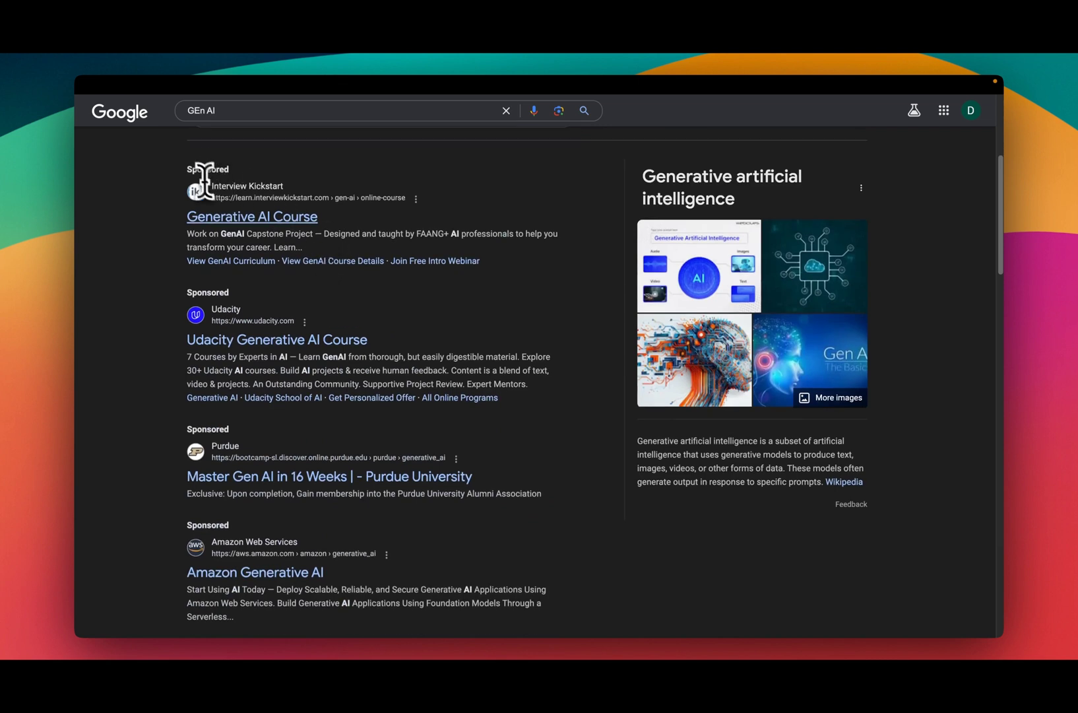
{"action": "scroll", "coordinate": [277, 291], "scroll_direction": "down", "scroll_amount": 1}
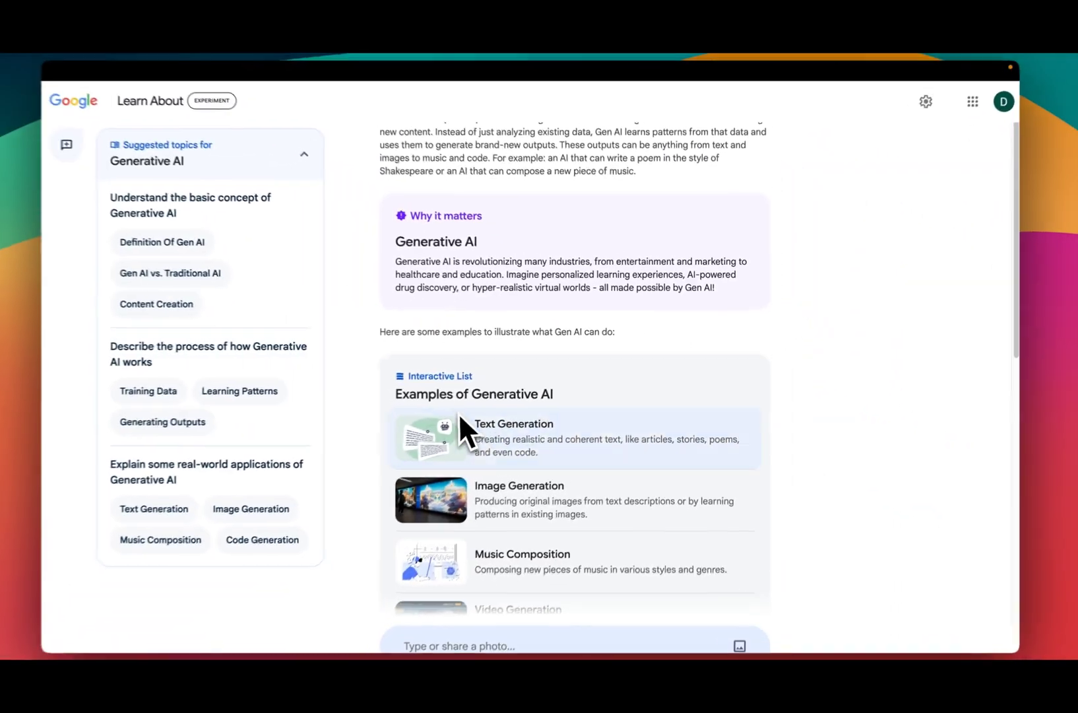
Scroll the Learn About Gen AI answer down to the Examples of Generative AI list.
{"action": "scroll", "coordinate": [458, 414], "scroll_direction": "down", "scroll_amount": 4}
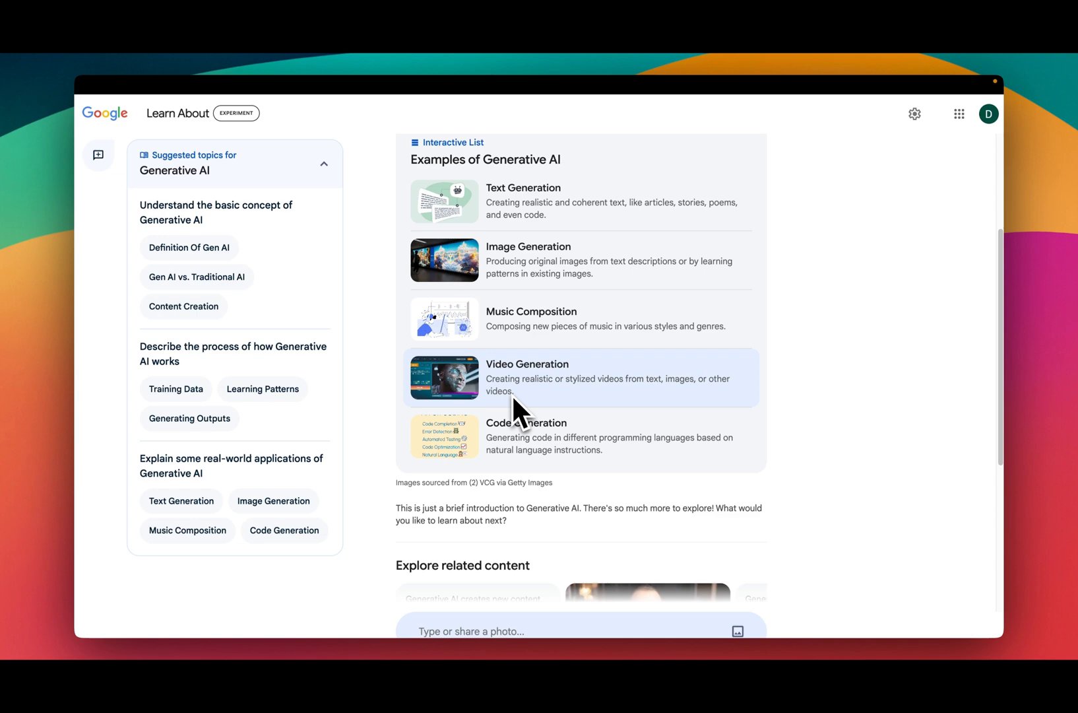
{"action": "mouse_move", "coordinate": [241, 108]}
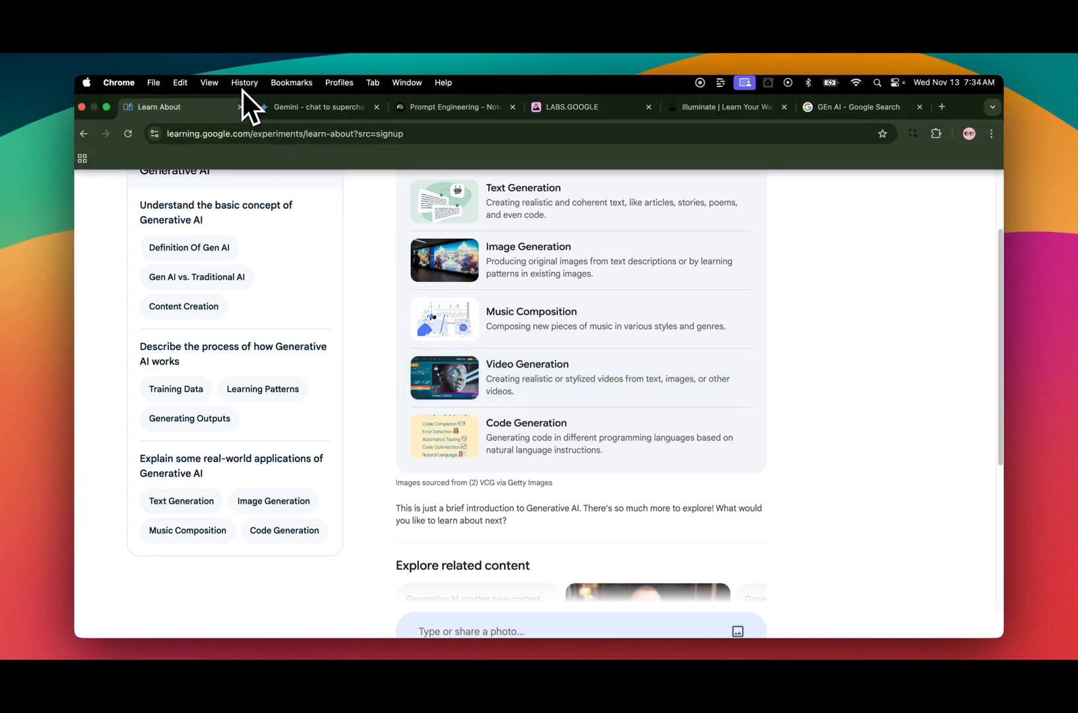
{"action": "left_click", "coordinate": [304, 129]}
{"action": "left_click", "coordinate": [485, 124]}
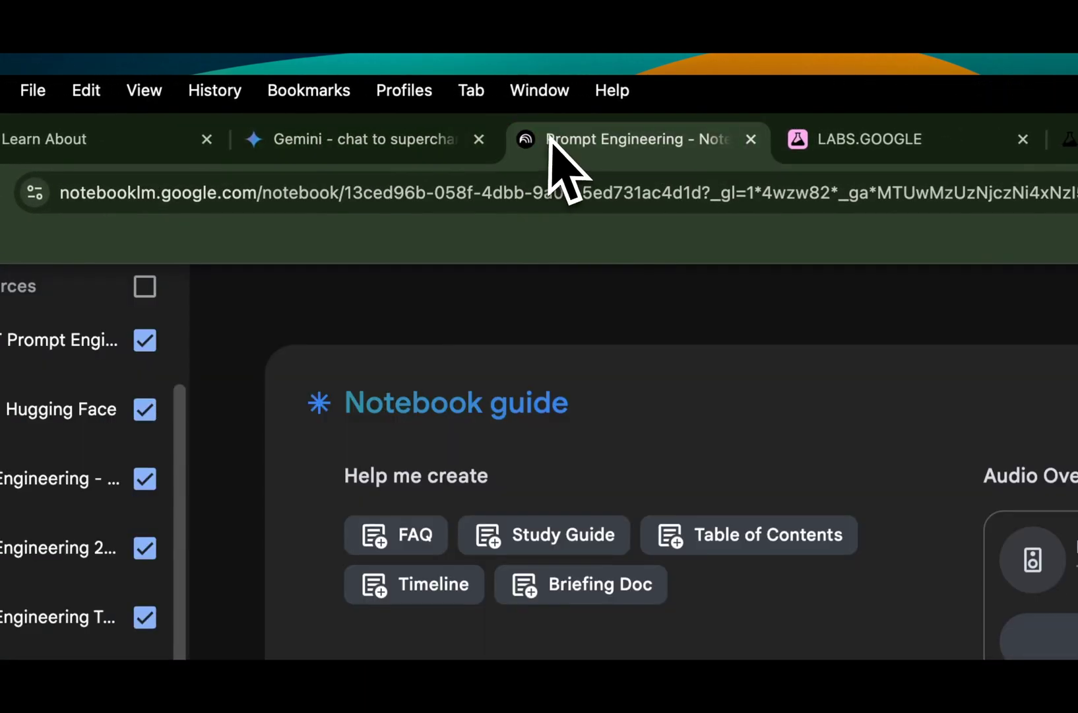
{"action": "left_click", "coordinate": [913, 142]}
{"action": "left_click", "coordinate": [759, 153]}
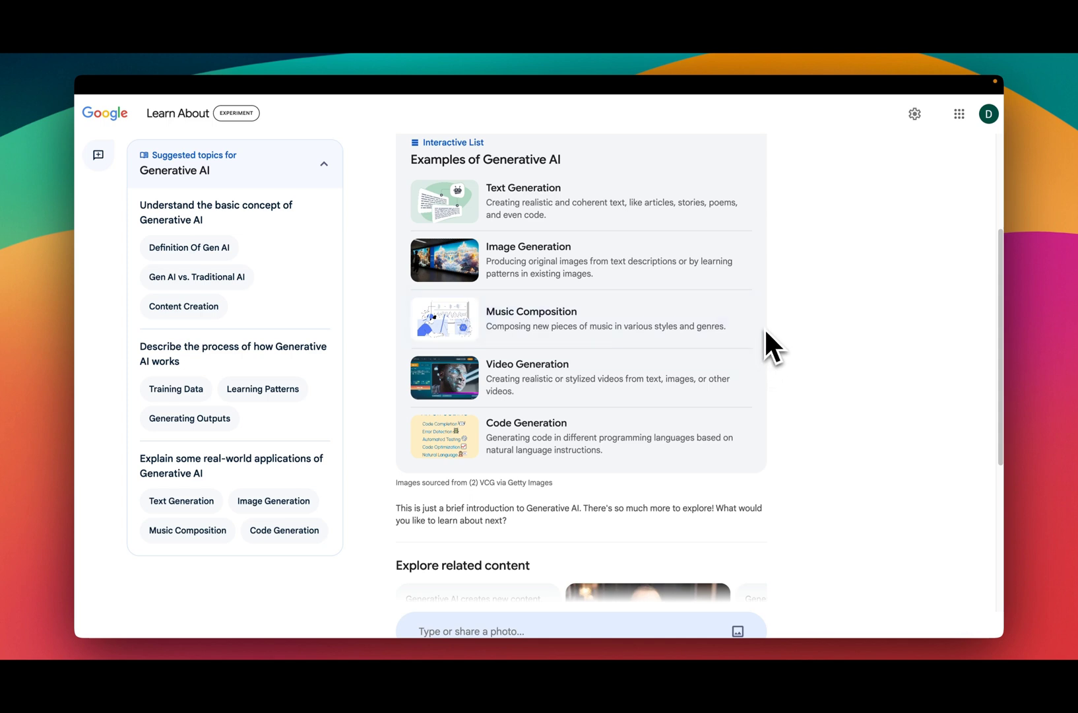
{"action": "scroll", "coordinate": [763, 326], "scroll_direction": "up", "scroll_amount": 2}
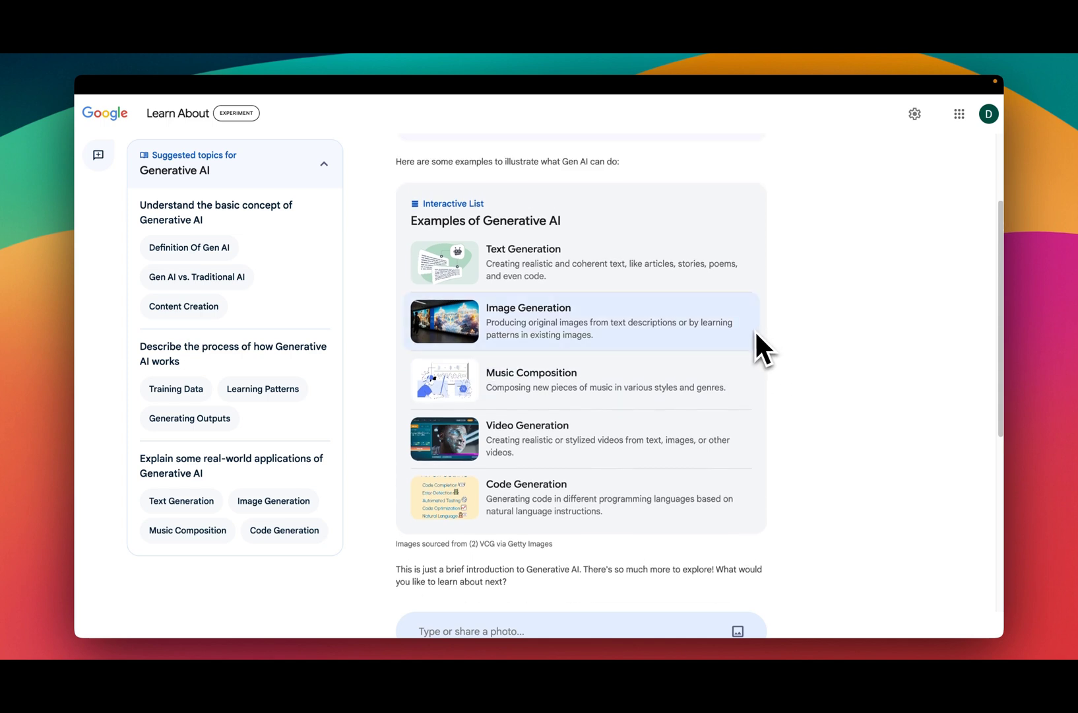